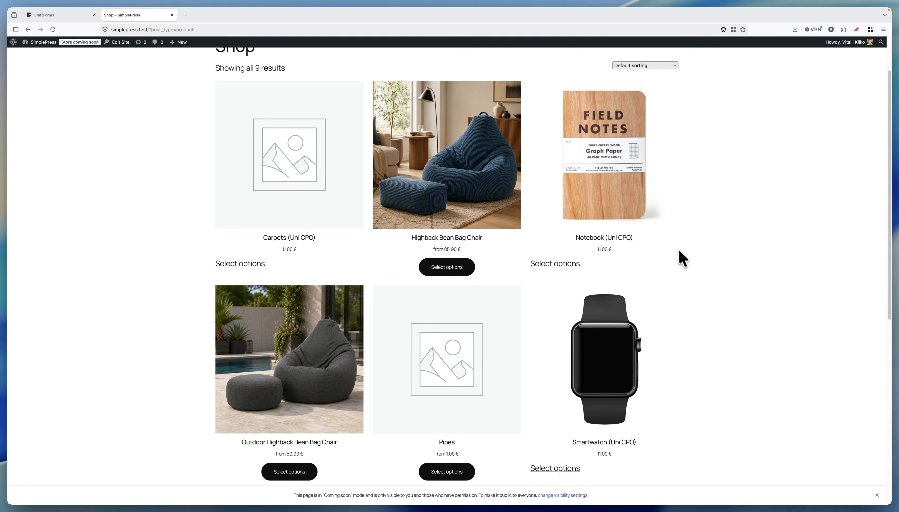
Open the Carpets (Uni CPO) product page from the shop in a new browser tab and switch to it.
scroll(679, 243, down, 1)
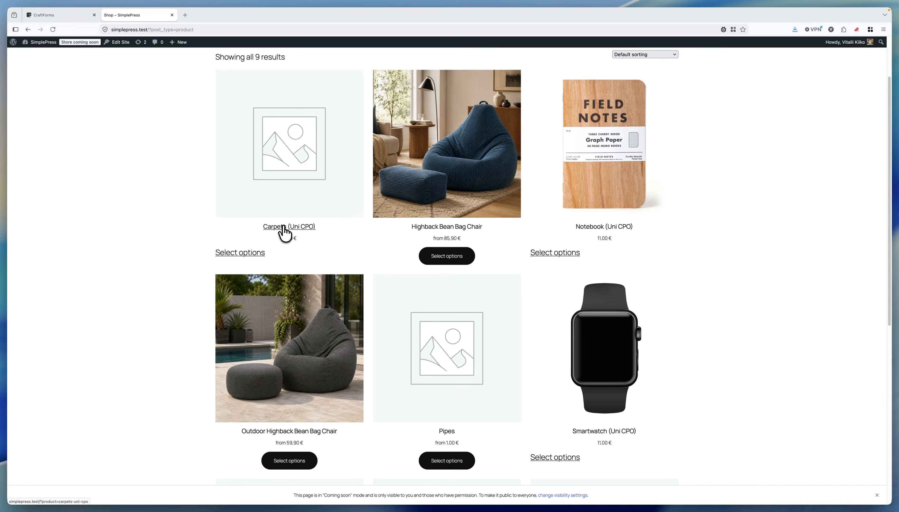
right_click(293, 228)
click(301, 232)
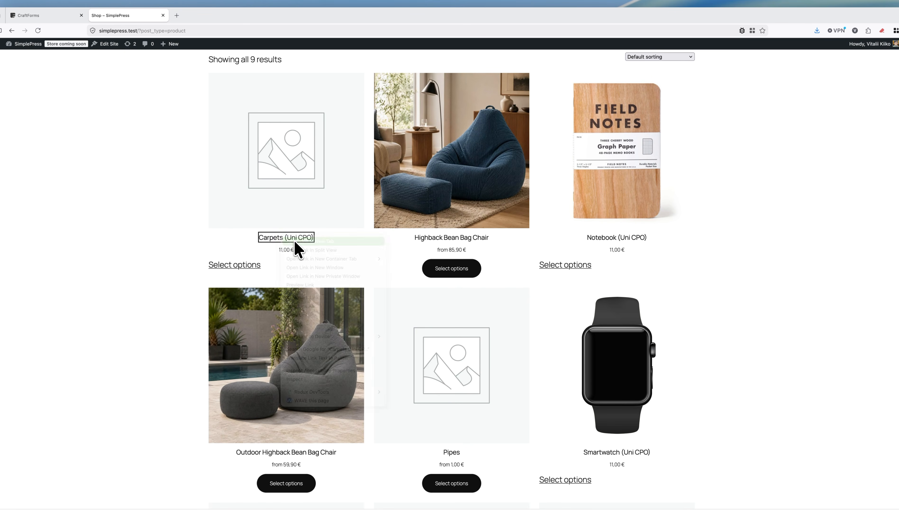
click(222, 16)
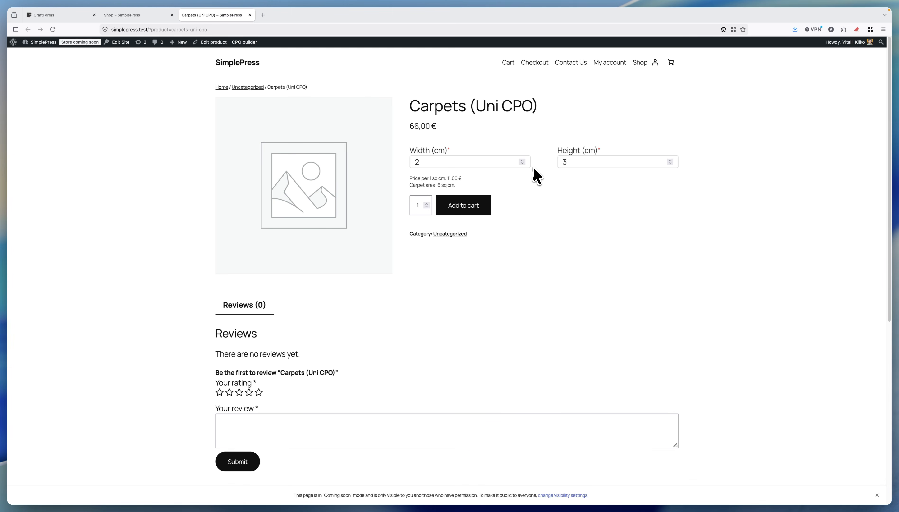
Set the carpet's width to 4 cm and height to 4 cm, and close the product page.
double_click(521, 160)
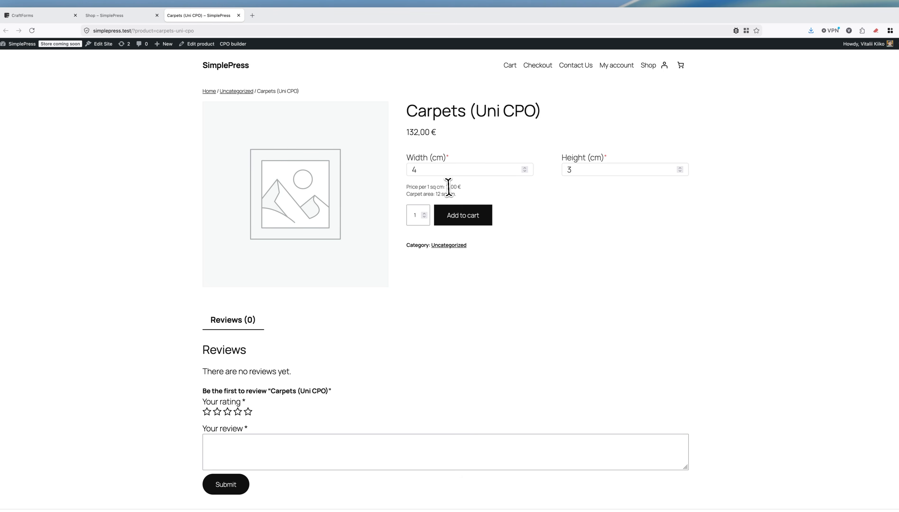
drag(445, 186, 453, 194)
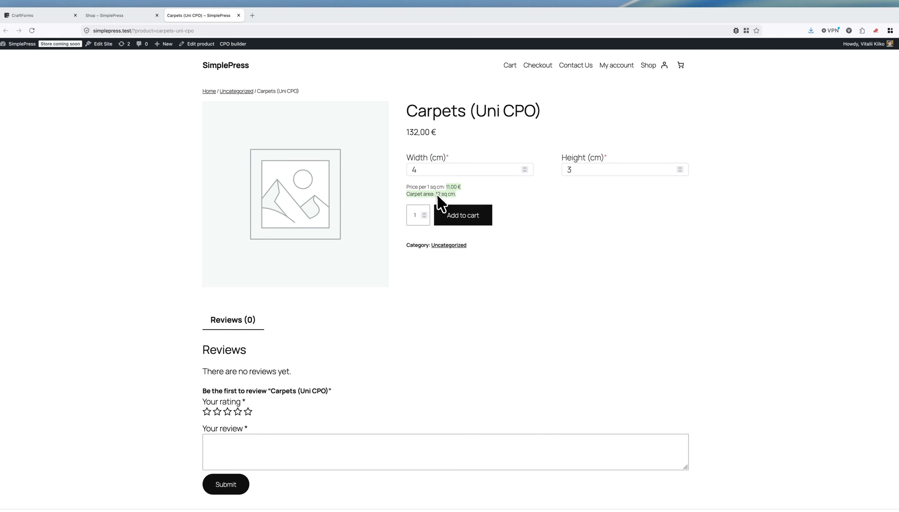
click(485, 195)
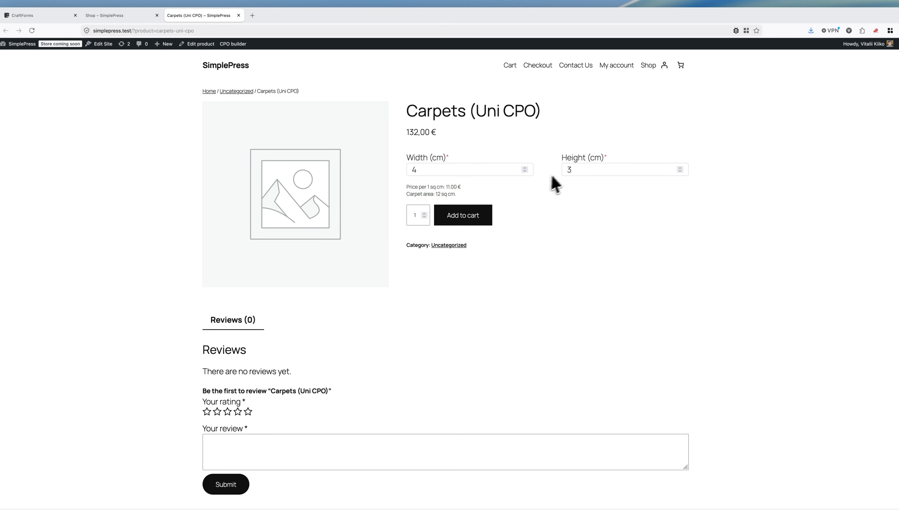
click(680, 168)
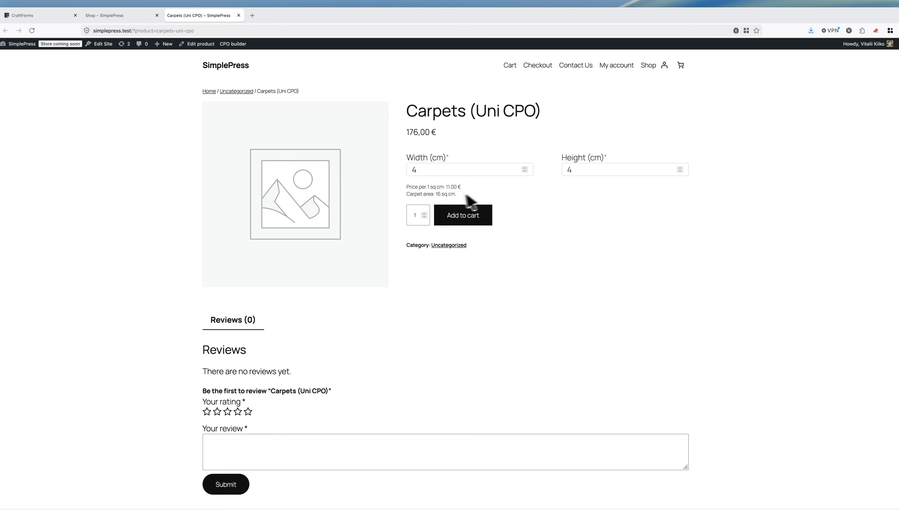
click(239, 15)
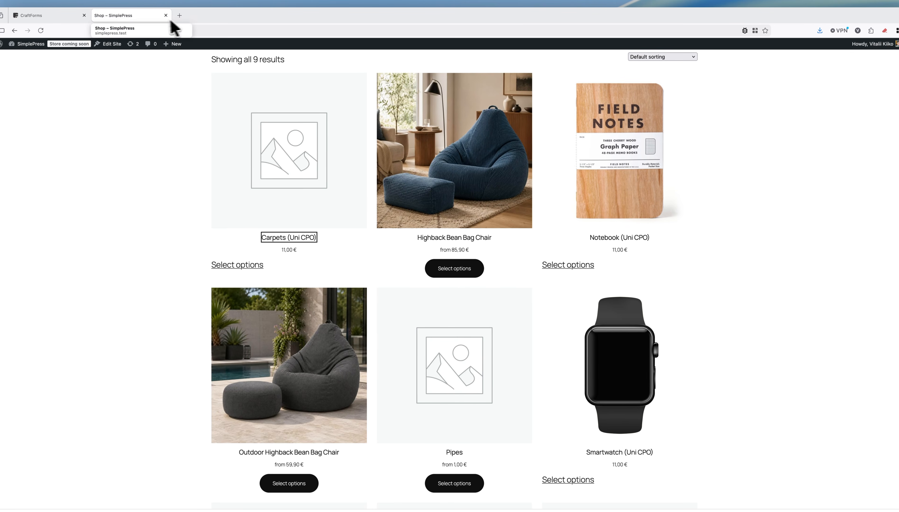
Open the Notebook (Uni CPO) product page from the shop in a new browser tab and switch to it.
right_click(616, 238)
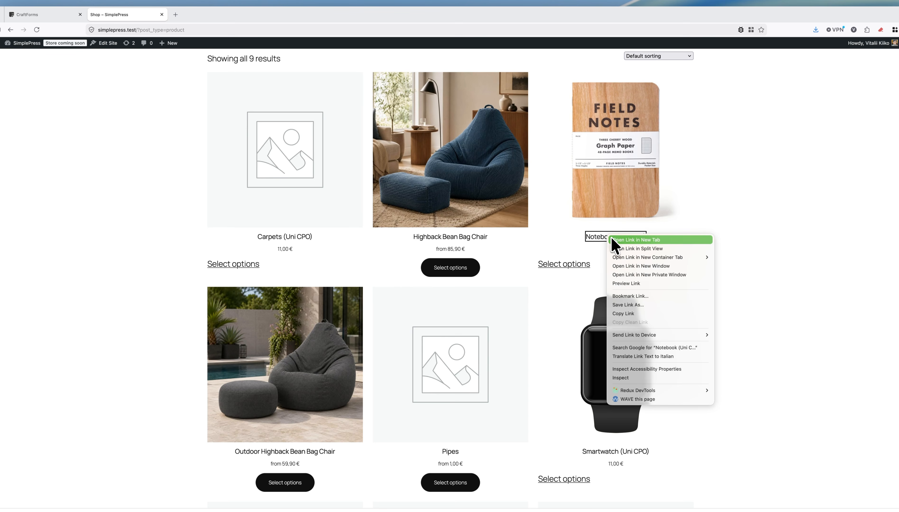
click(635, 240)
click(210, 14)
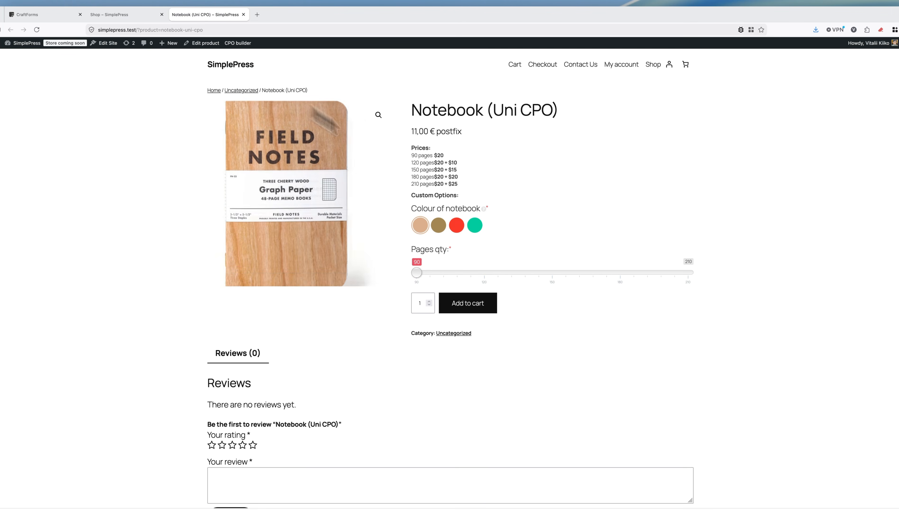
Preview the notebook in brown, red and green, and return to the first colour swatch.
click(440, 227)
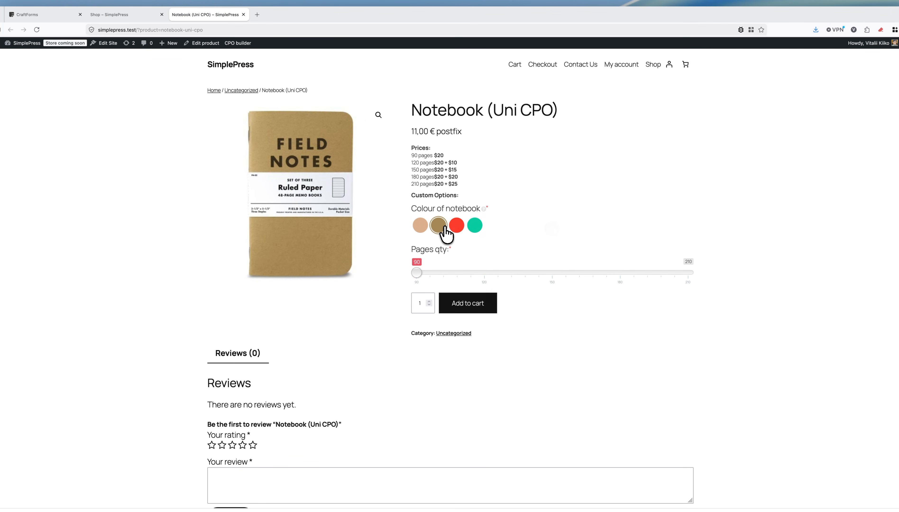
click(456, 226)
click(474, 226)
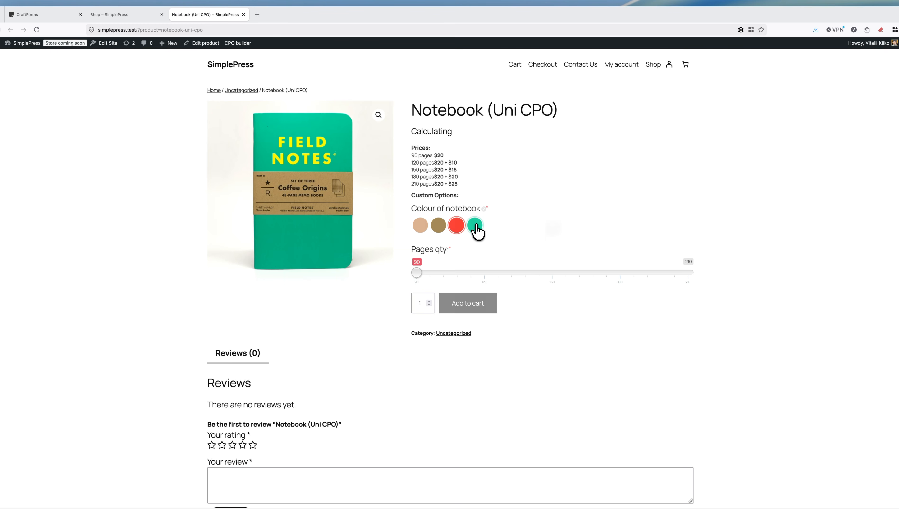
click(421, 226)
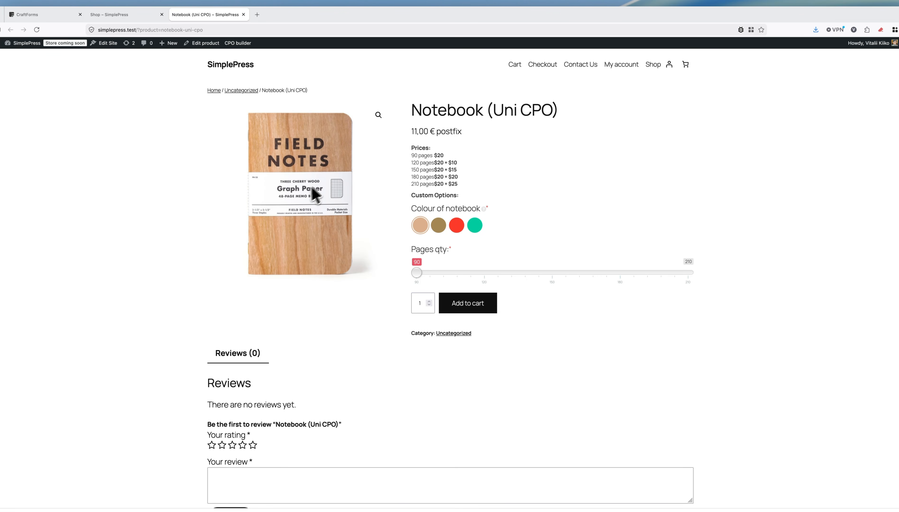
Set the notebook's page quantity to 120 and to 150, and close the product page.
click(485, 274)
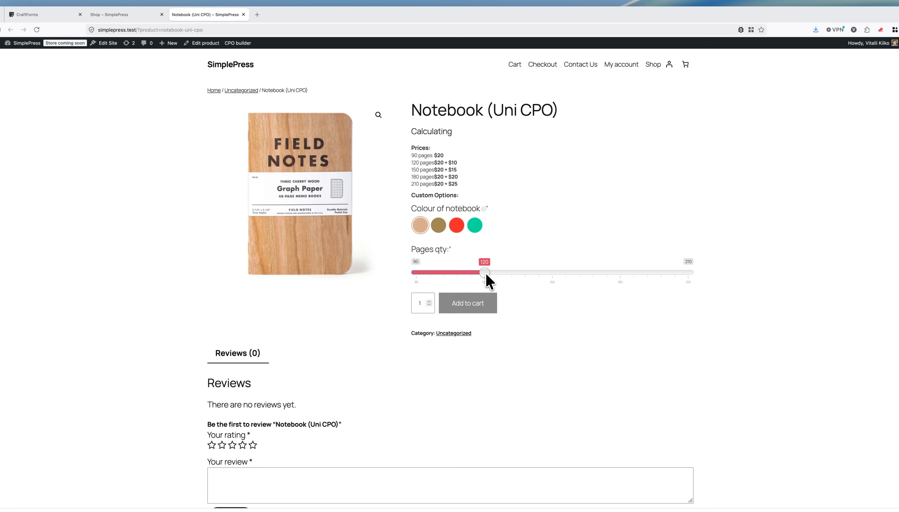
click(552, 275)
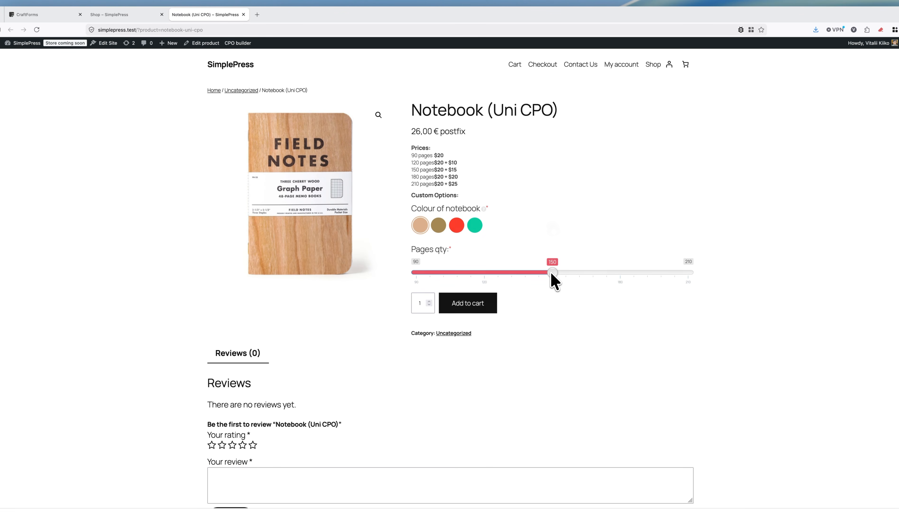
click(243, 14)
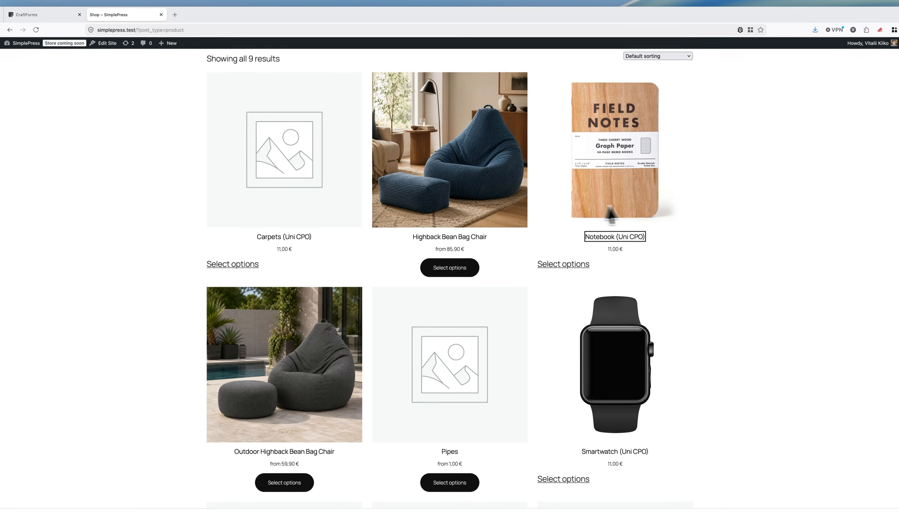
Open the Smartwatch (Uni CPO) product page from the shop in a new browser tab and switch to it.
scroll(688, 210, down, 3)
scroll(683, 210, down, 4)
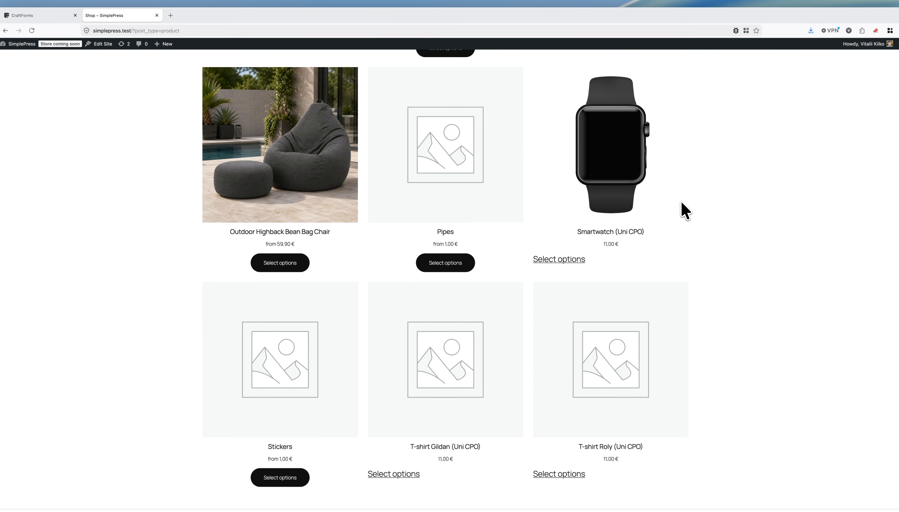
right_click(608, 232)
click(610, 239)
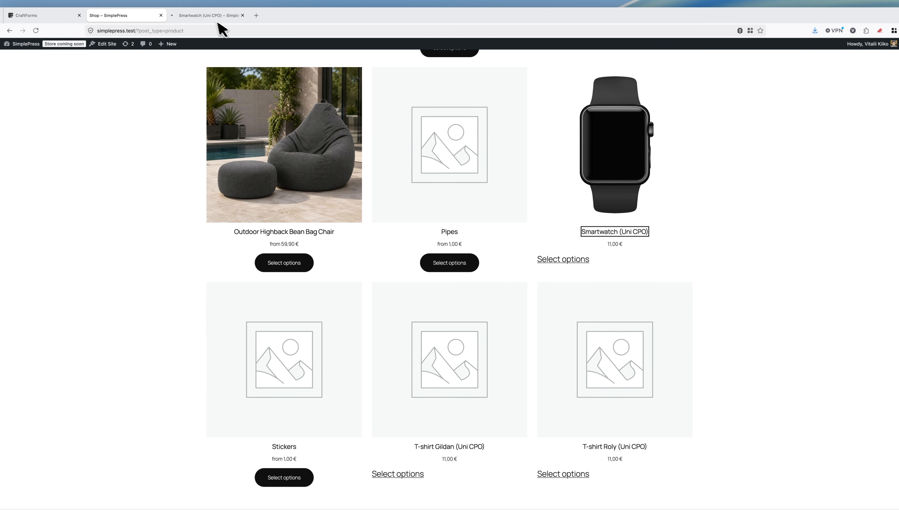
click(210, 20)
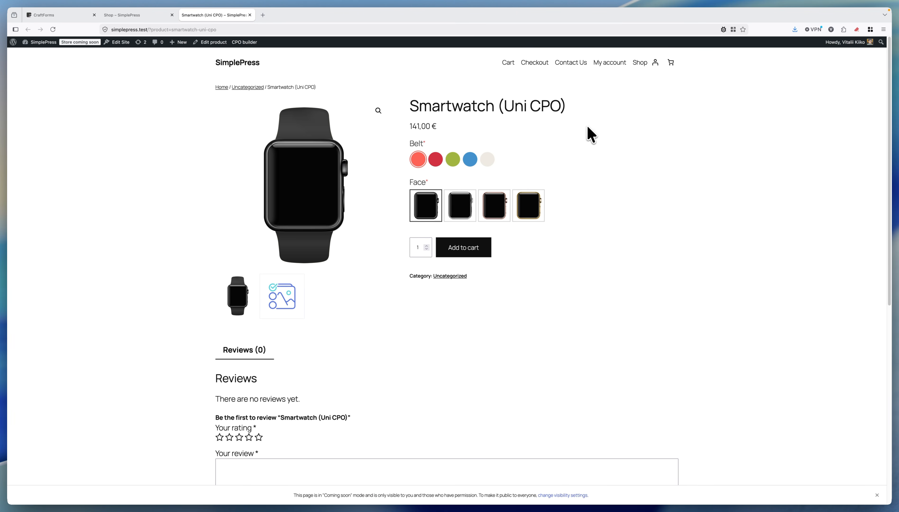
Choose the Lime belt for the smartwatch and try the silver, rose gold and gold faces.
click(453, 160)
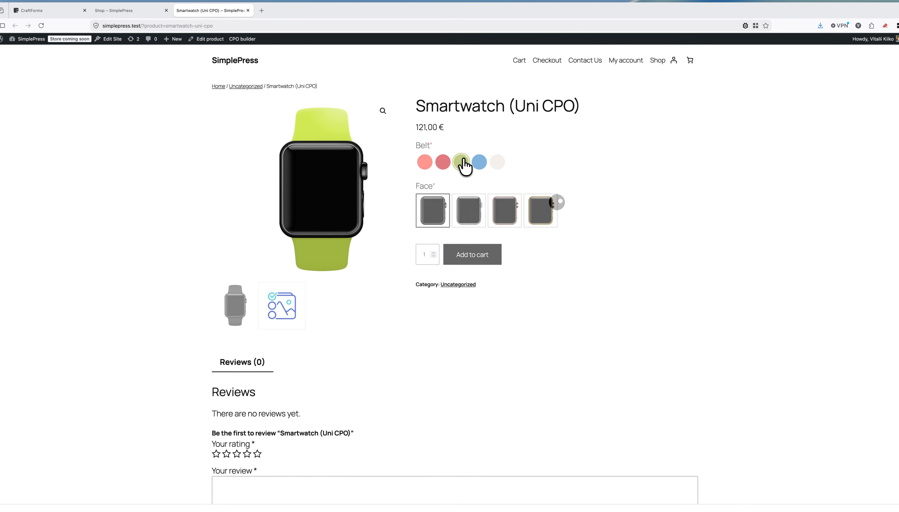
click(468, 209)
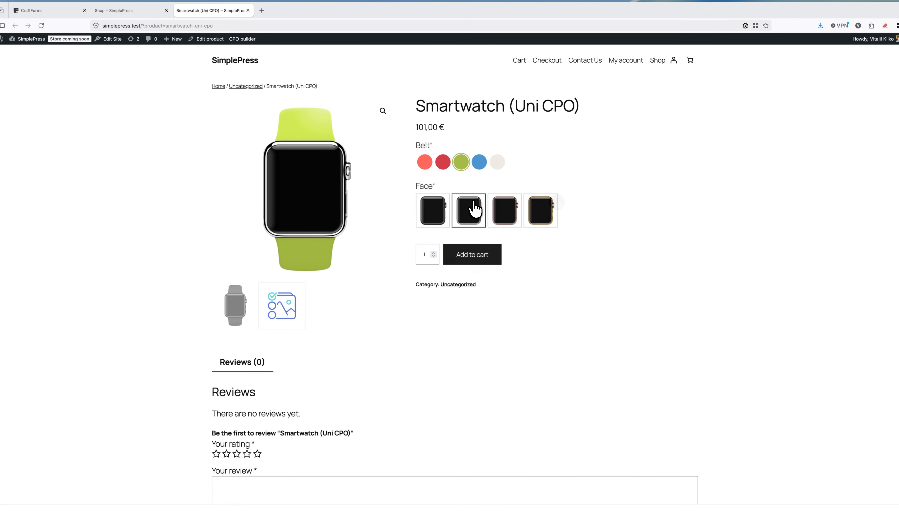
click(505, 213)
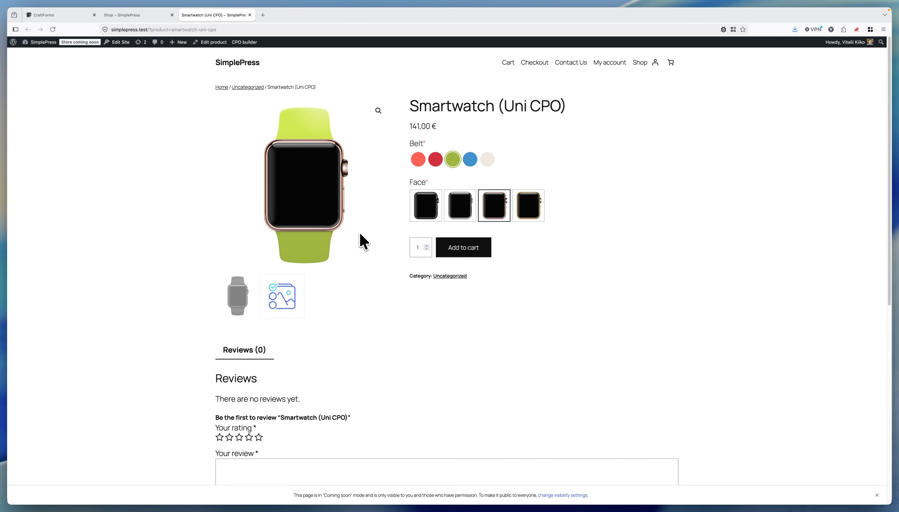
click(527, 210)
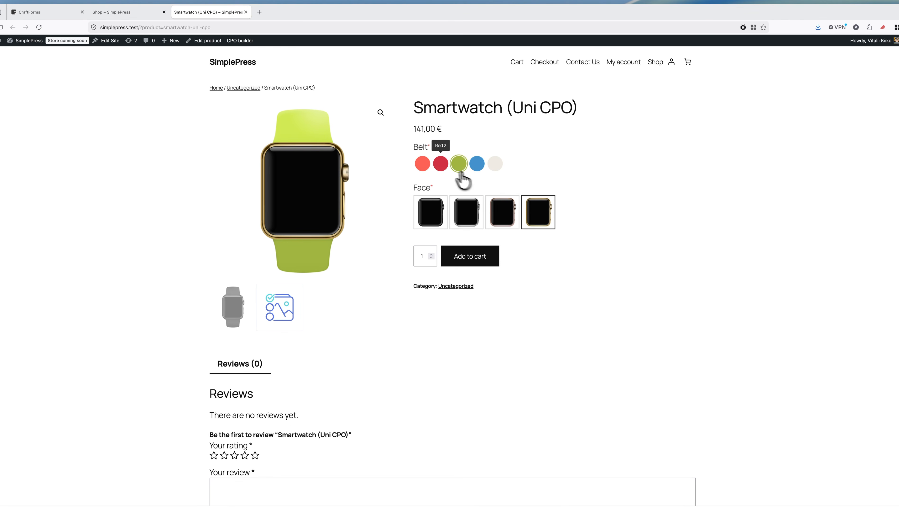
Try the Red 2 belt, choose the off-white belt with the silver face, and close the smartwatch page.
click(441, 169)
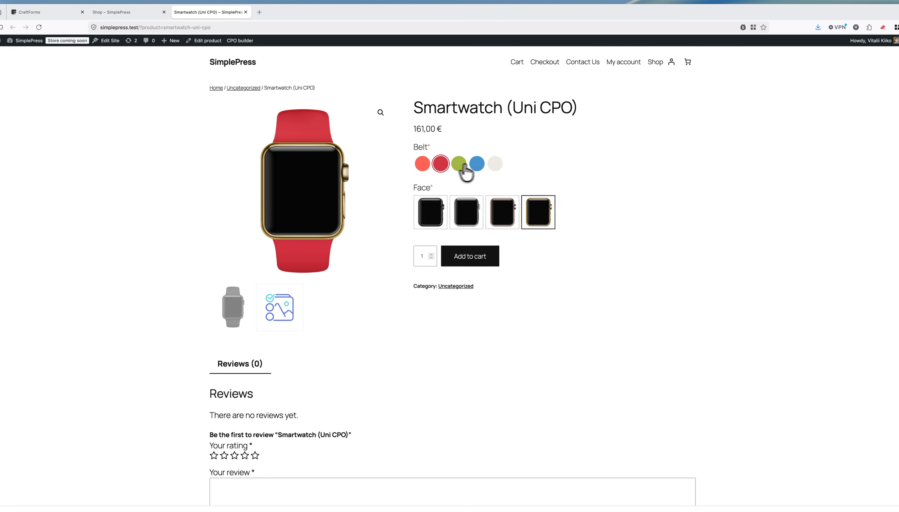
click(499, 165)
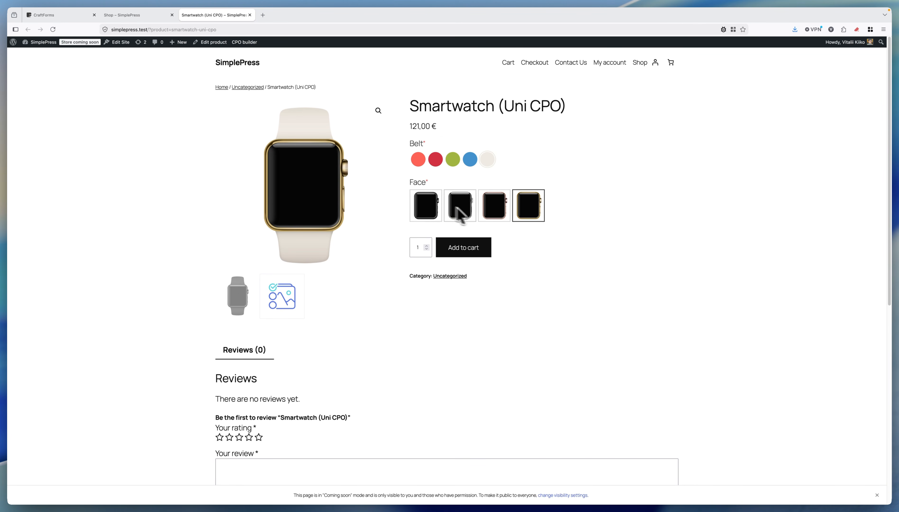
click(464, 213)
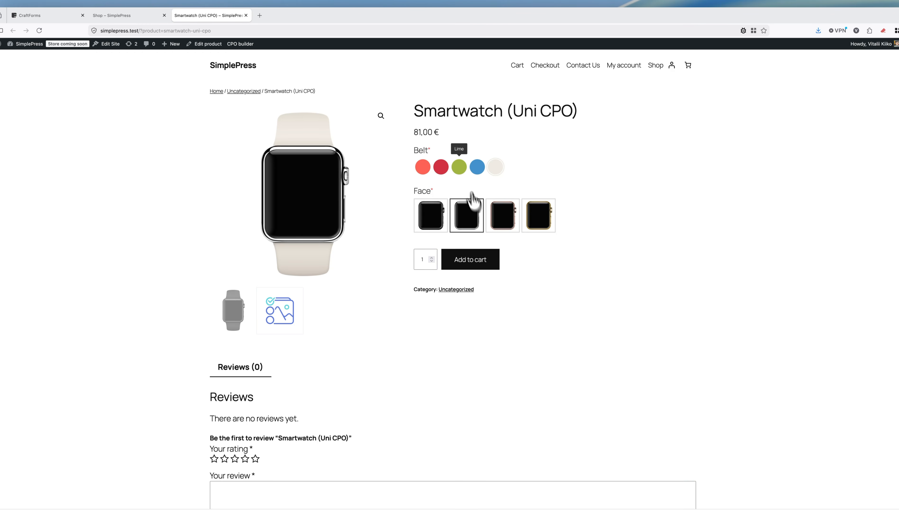
click(246, 16)
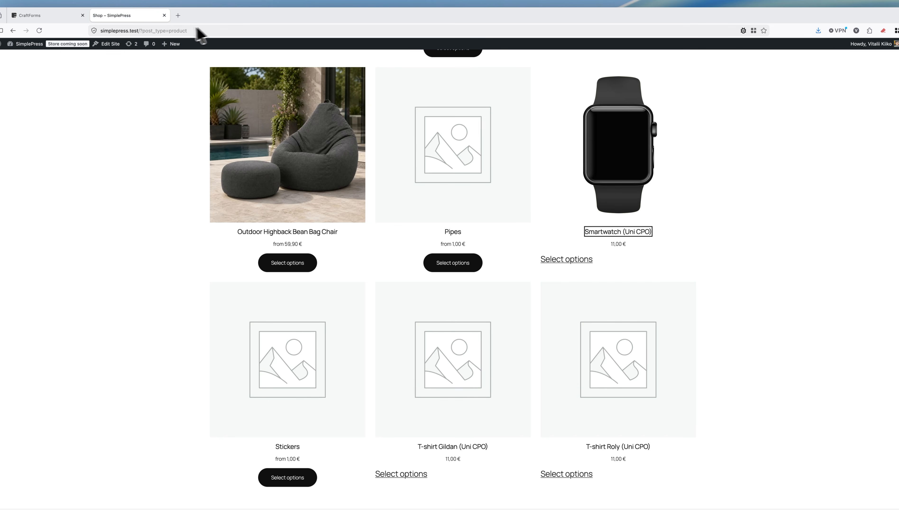
Open the T-shirt Gildan and T-shirt Roly product pages in separate browser tabs and switch to the Gildan page.
scroll(697, 233, down, 3)
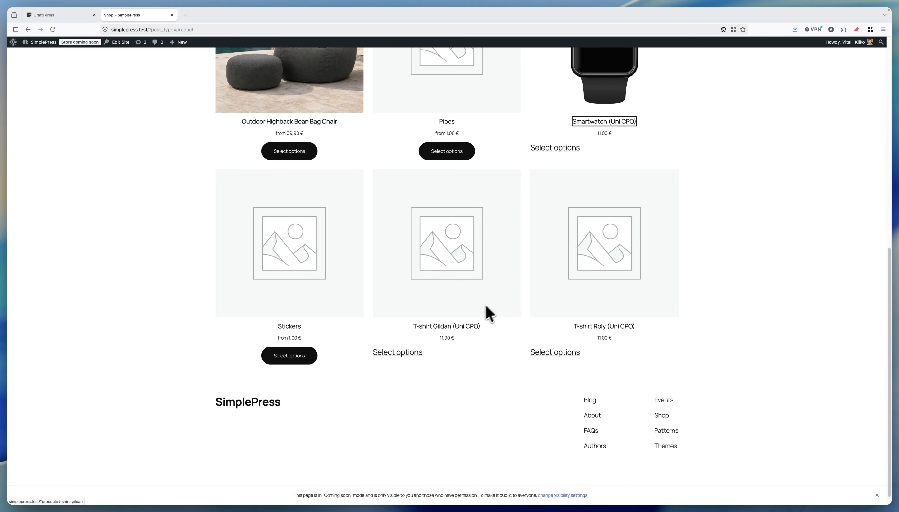
right_click(444, 327)
click(476, 328)
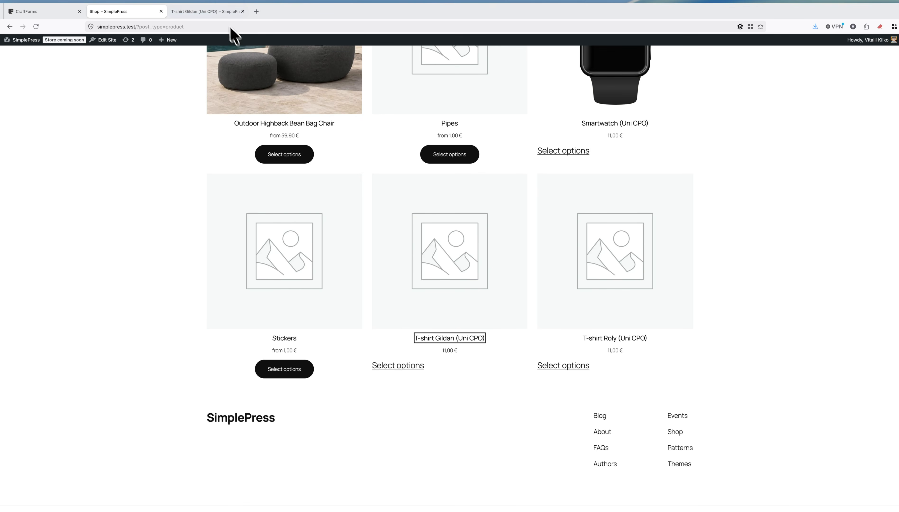
right_click(607, 338)
click(616, 343)
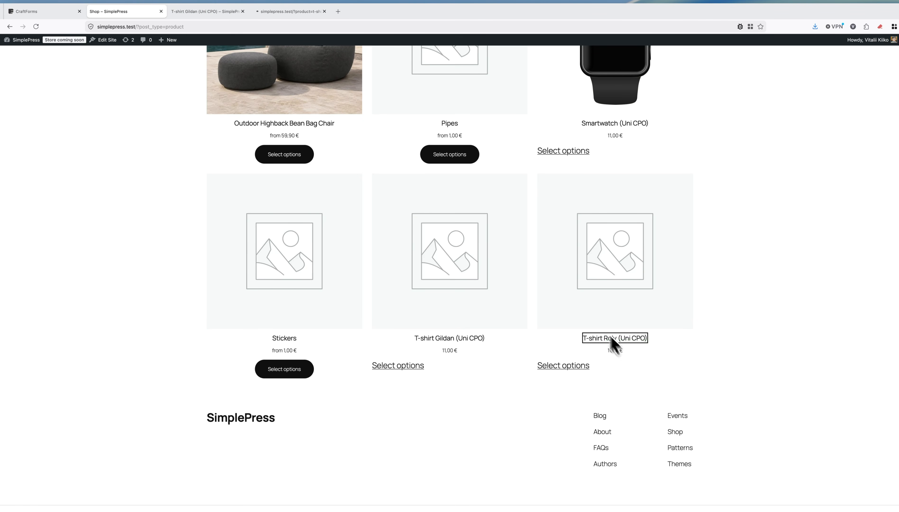
click(228, 14)
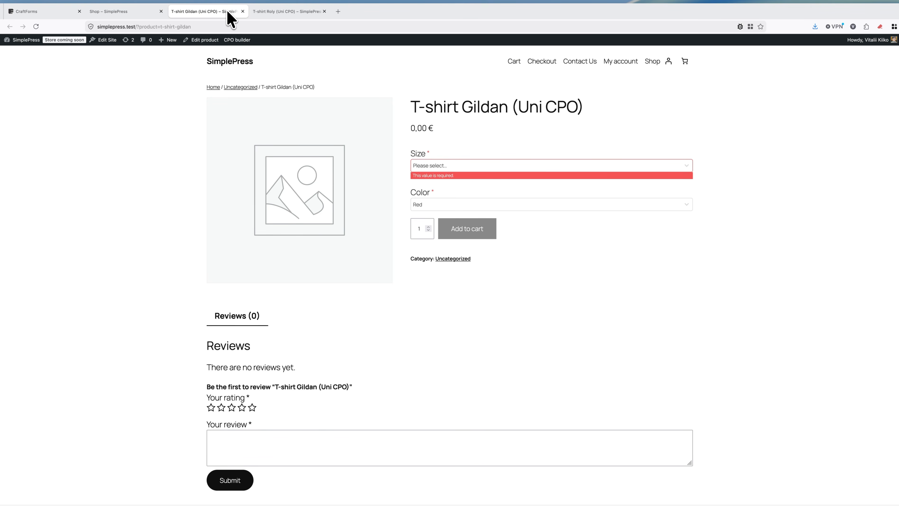
Set the Gildan T-shirt's size to Medium and show its available colour options.
click(435, 165)
click(451, 181)
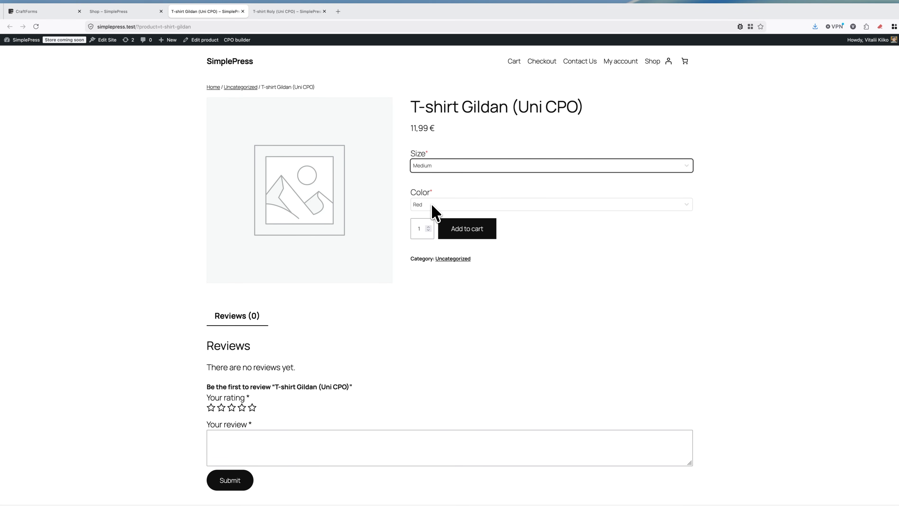
click(423, 205)
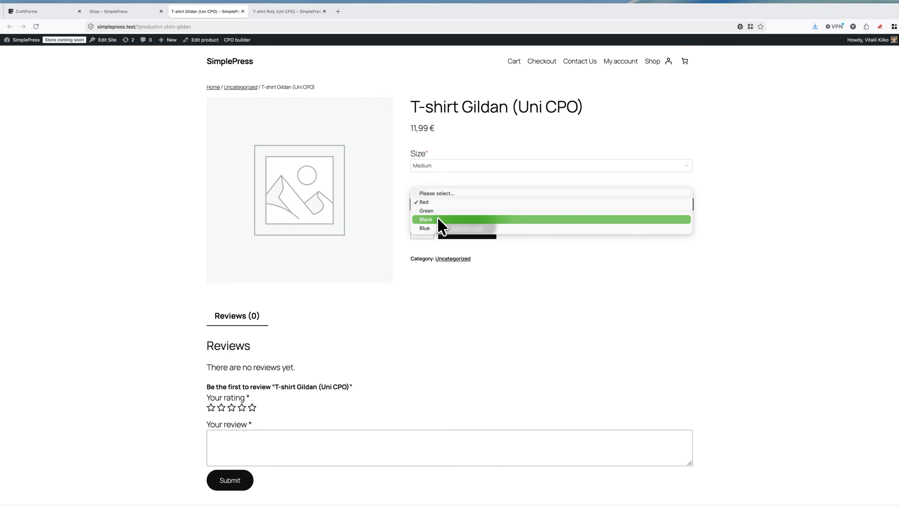
Examine the colour options offered on the T-shirt Roly product page for comparison with the Gildan T-shirt.
click(292, 12)
click(449, 206)
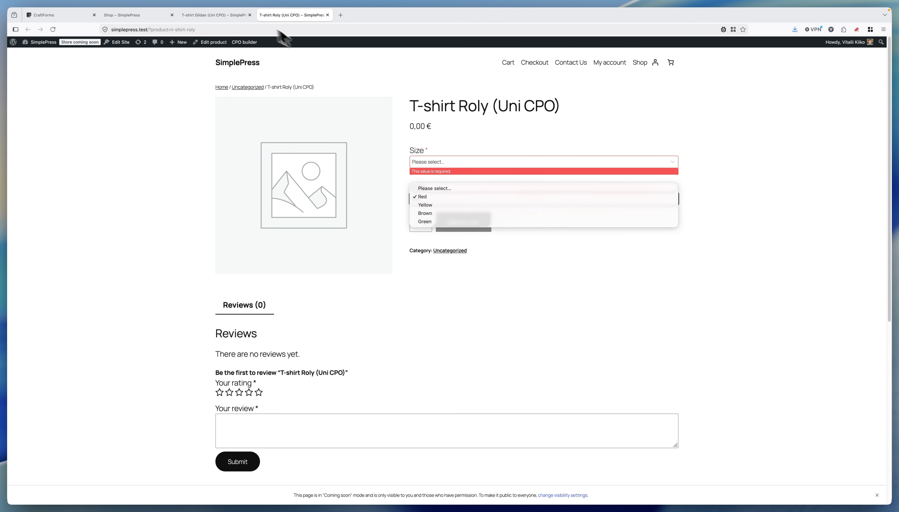
click(232, 16)
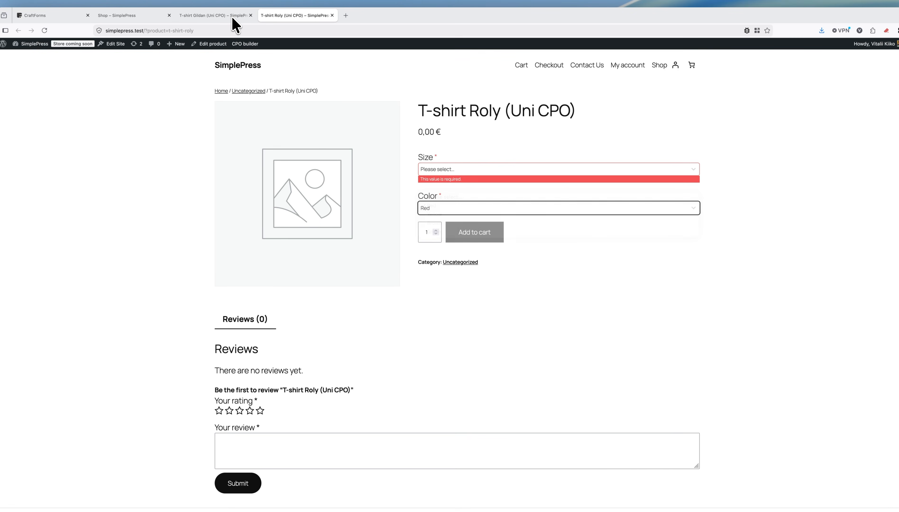
Recheck the Gildan T-shirt's colour options and close both T-shirt product pages.
click(233, 18)
click(457, 208)
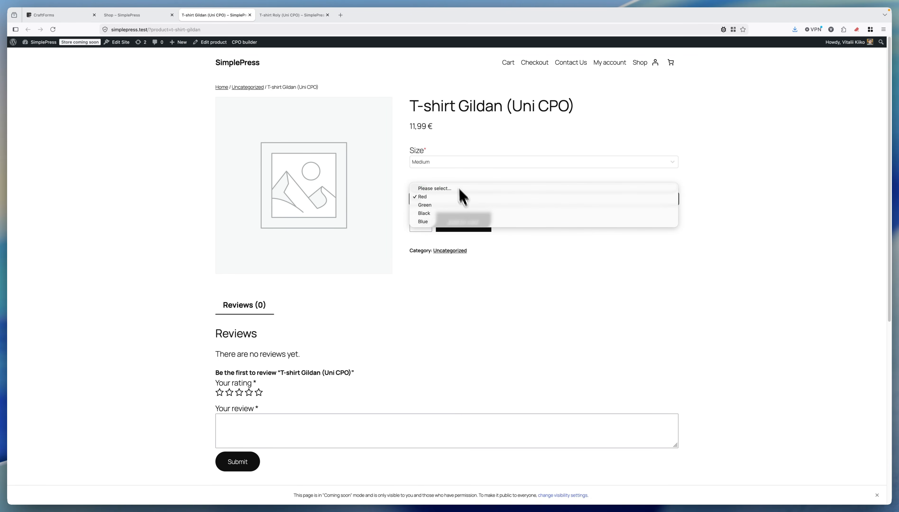
click(249, 16)
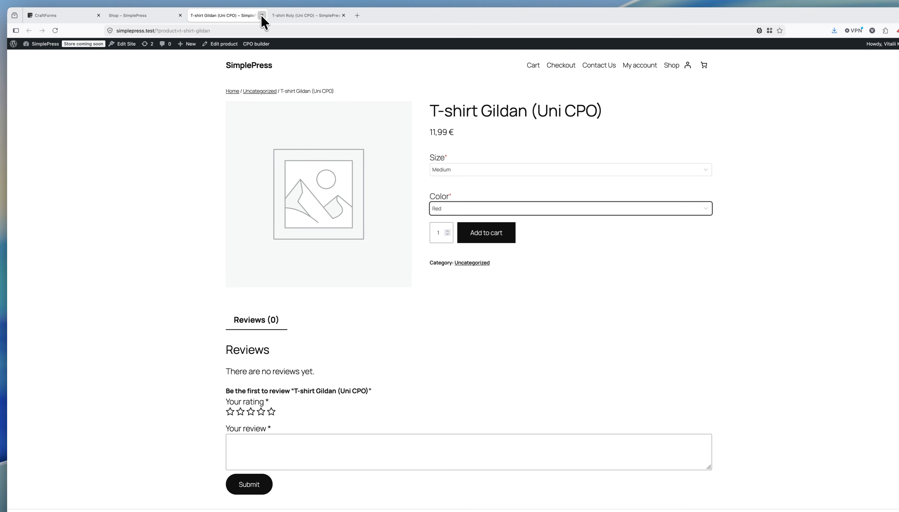
click(262, 15)
click(262, 15)
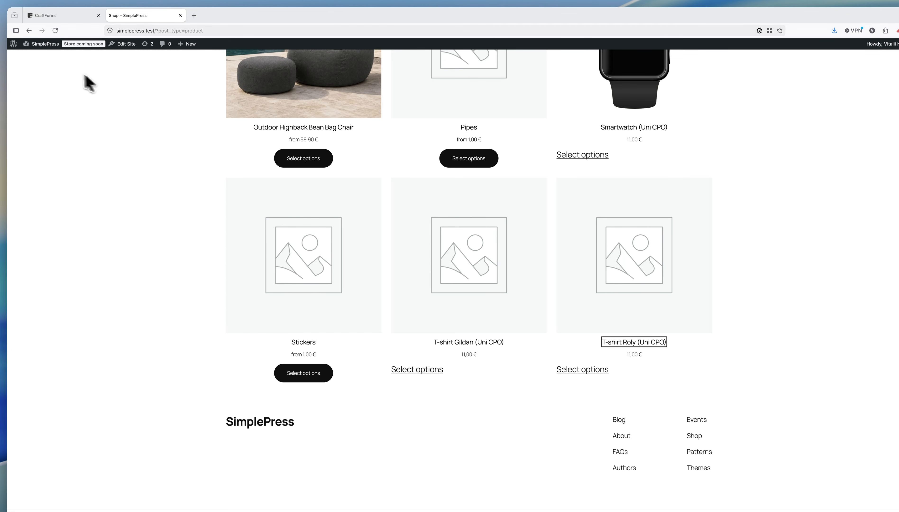
Open the Uni CPO Migration section of the CraftForms settings in the site dashboard and scan and analyze the Uni CPO products.
click(39, 56)
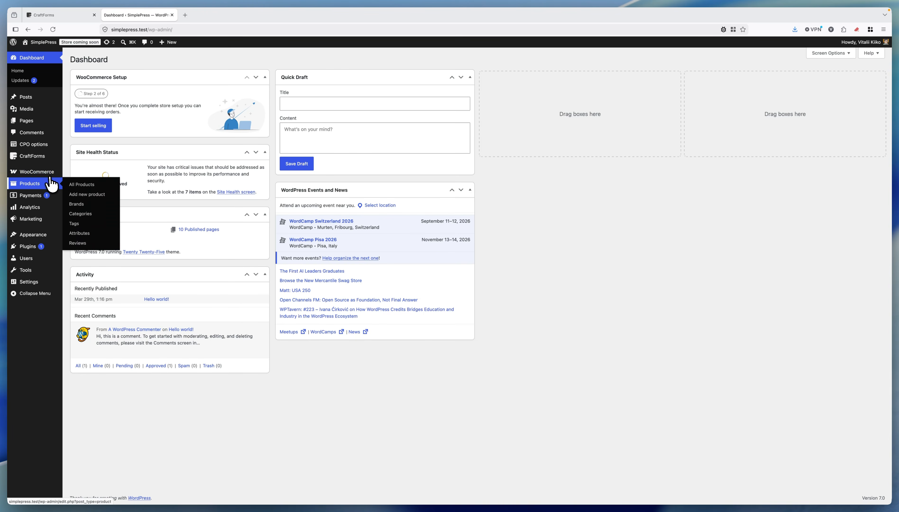
mouse_move(39, 162)
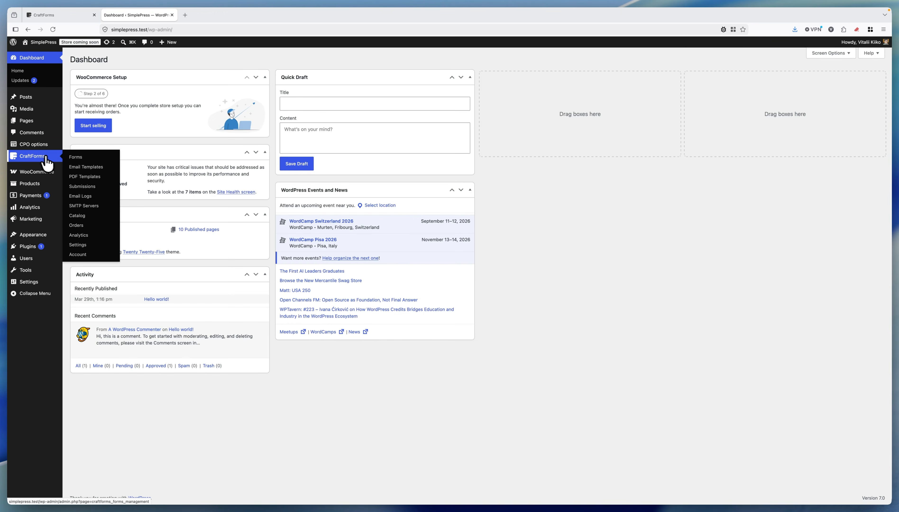
click(77, 244)
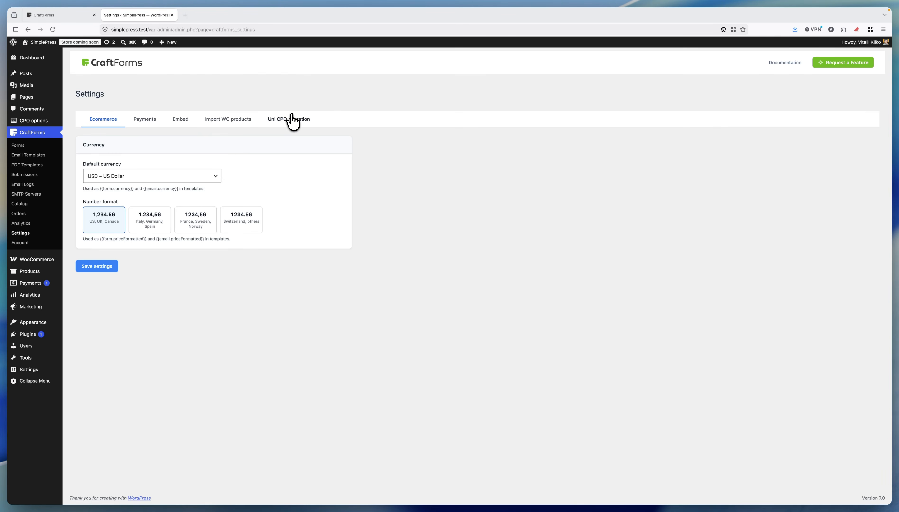
click(292, 123)
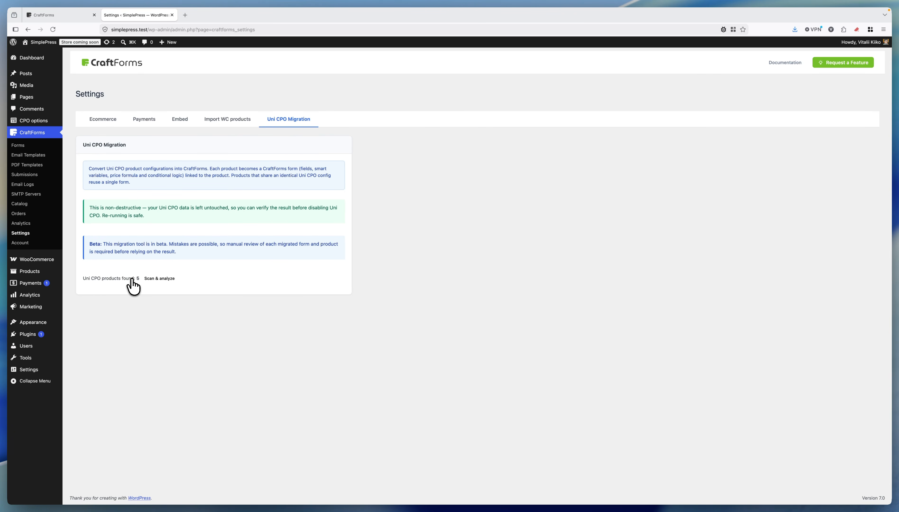
click(159, 278)
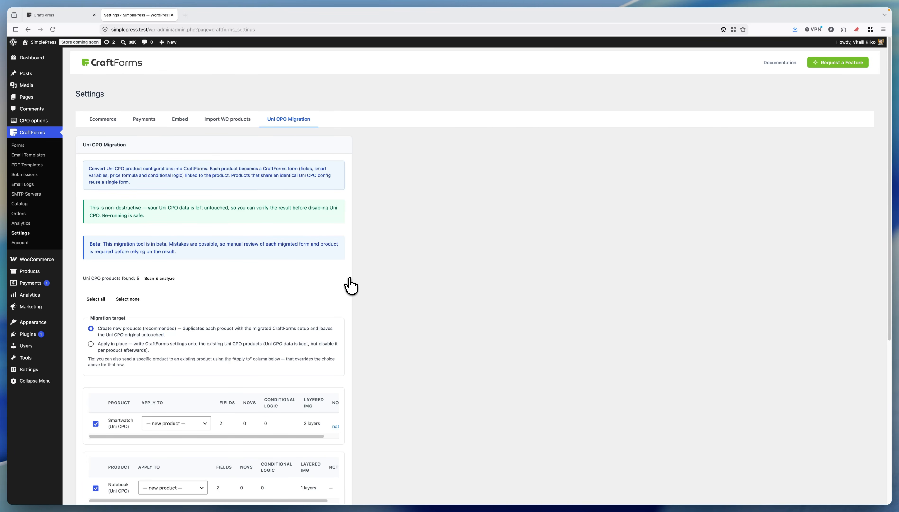
Review the migration target options and product rows, and read the migration note for T-shirt Roly (Uni CPO).
scroll(371, 266, down, 1)
scroll(371, 264, down, 2)
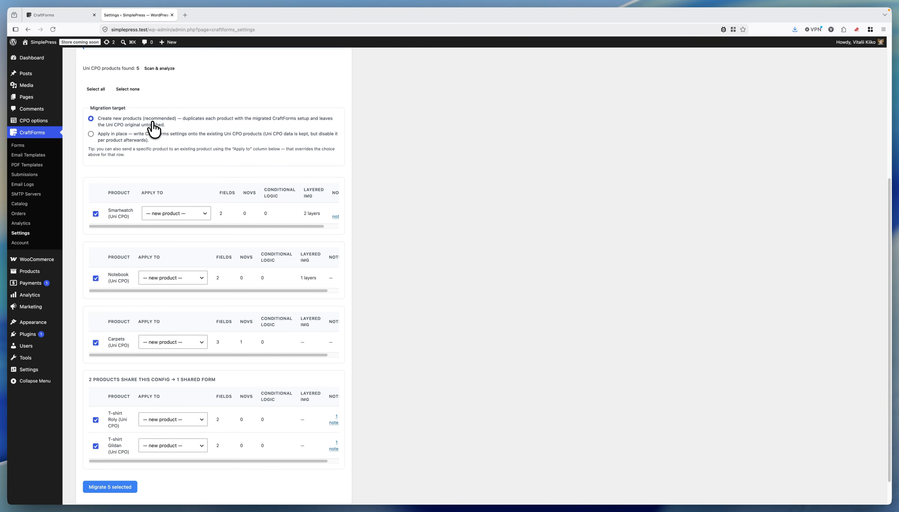
scroll(317, 165, down, 1)
scroll(317, 165, down, 2)
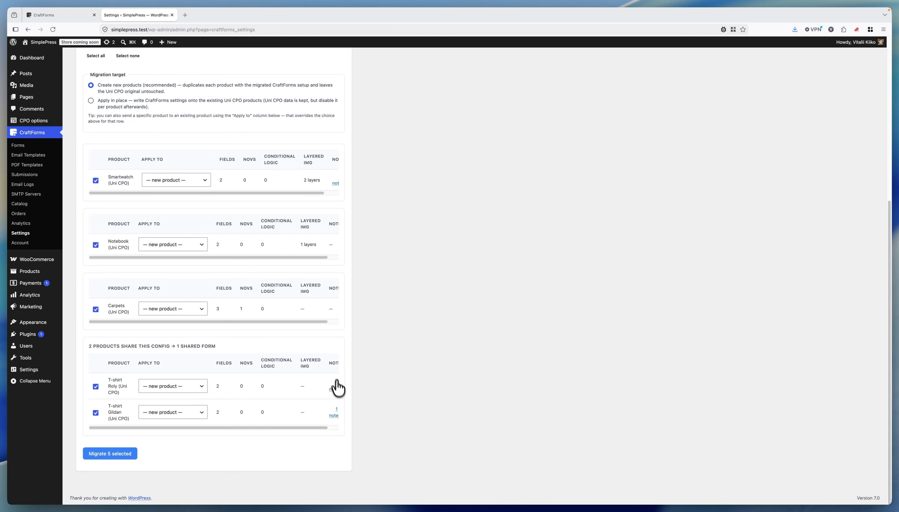
drag(312, 428, 346, 431)
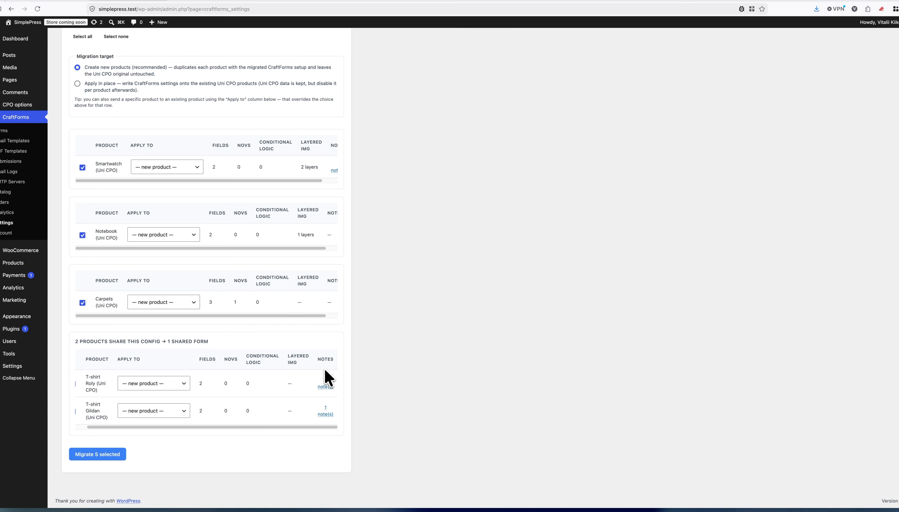
click(325, 386)
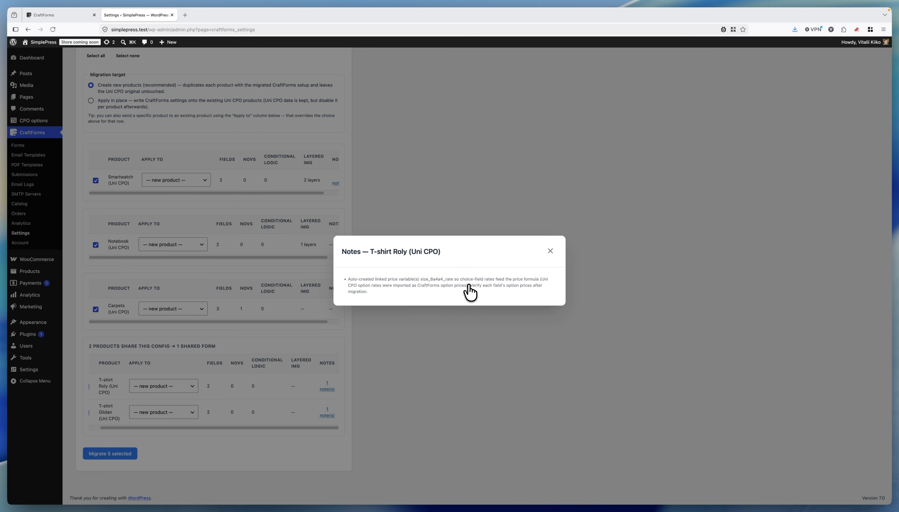
click(550, 251)
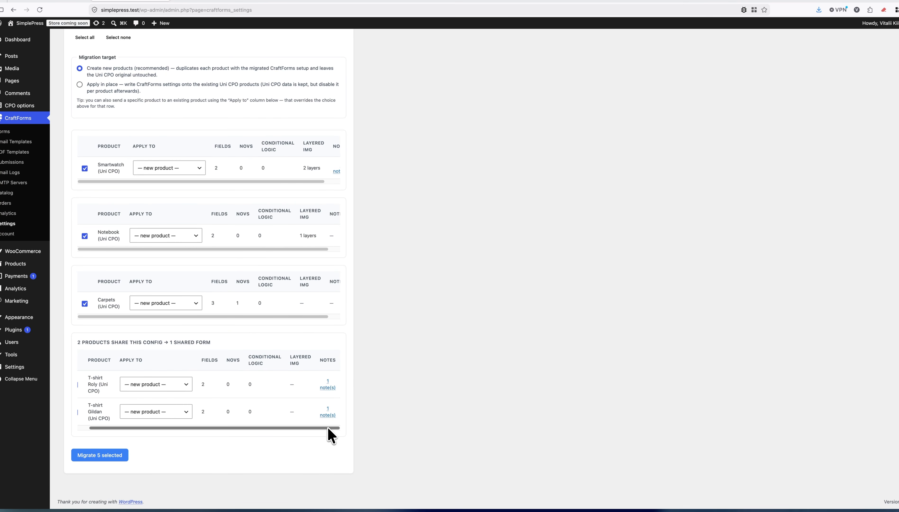
drag(330, 428, 284, 427)
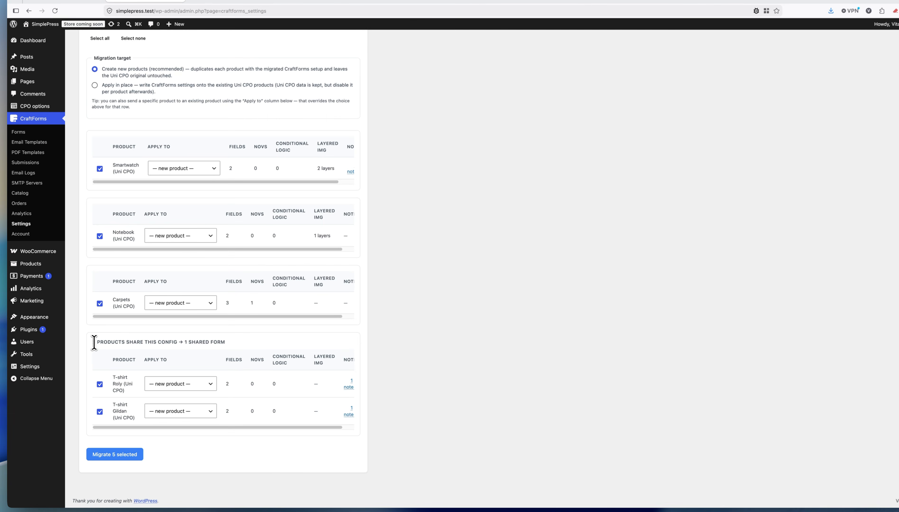
Highlight the shared-config heading above the T-shirts and view the target products available for Carpets (Uni CPO), keeping the new product target.
drag(94, 342, 176, 343)
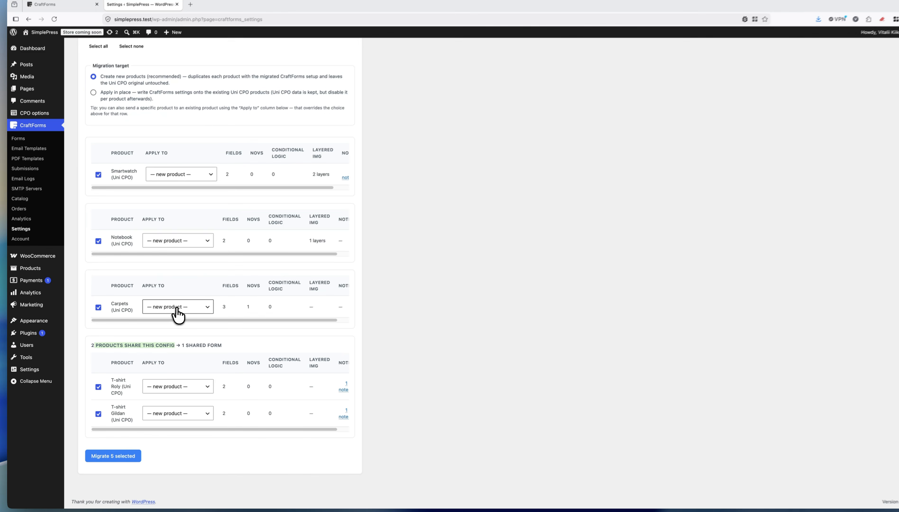
click(177, 309)
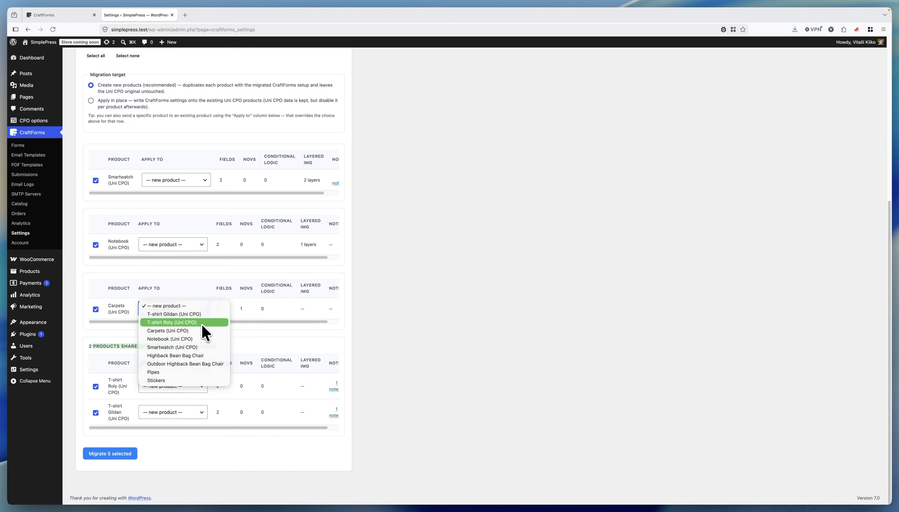
click(199, 282)
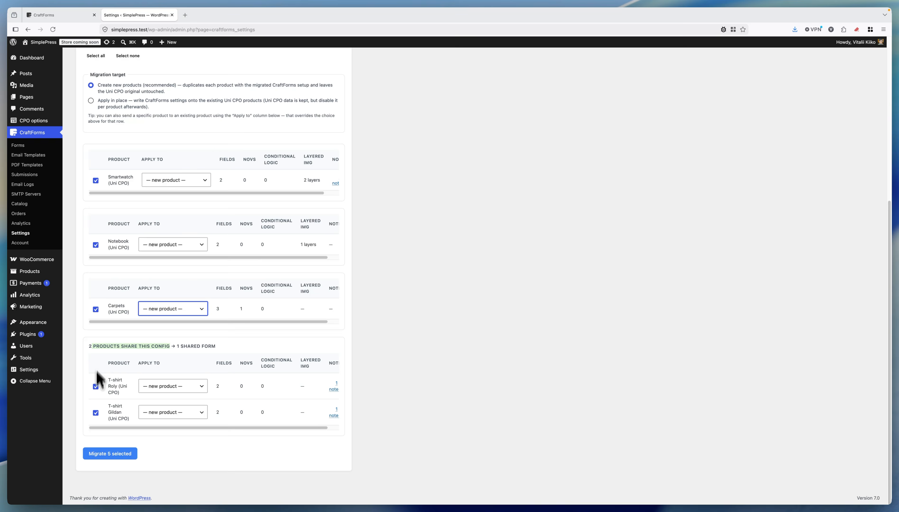
Migrate all five Uni CPO products, including Carpets, as new products and rescan the migration list.
click(95, 309)
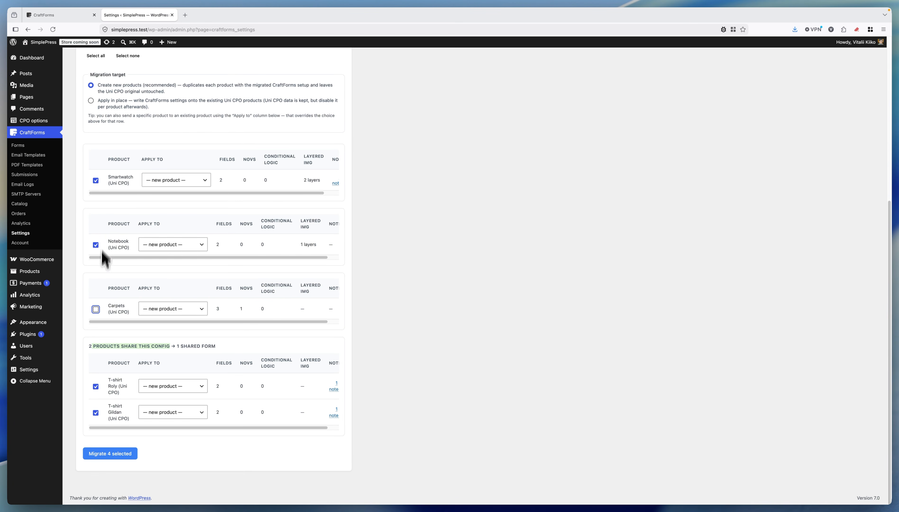
click(96, 309)
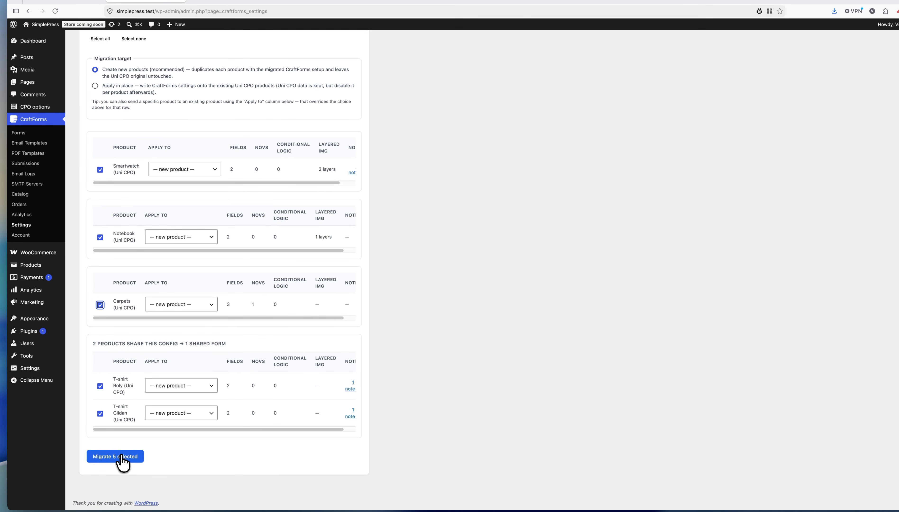
click(115, 458)
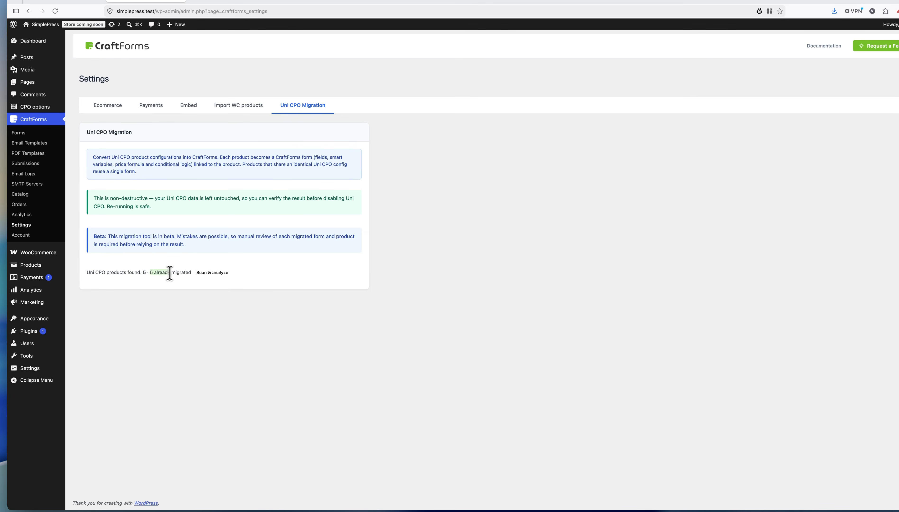
click(212, 273)
scroll(357, 295, down, 8)
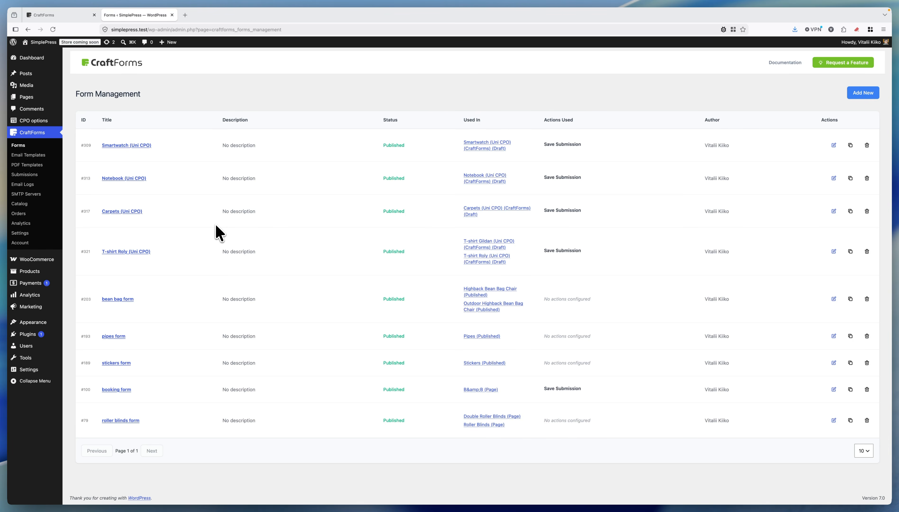
Inspect the migrated Smartwatch (Uni CPO) form in the editor, dismissing the form starter chooser, and leave without saving.
click(134, 146)
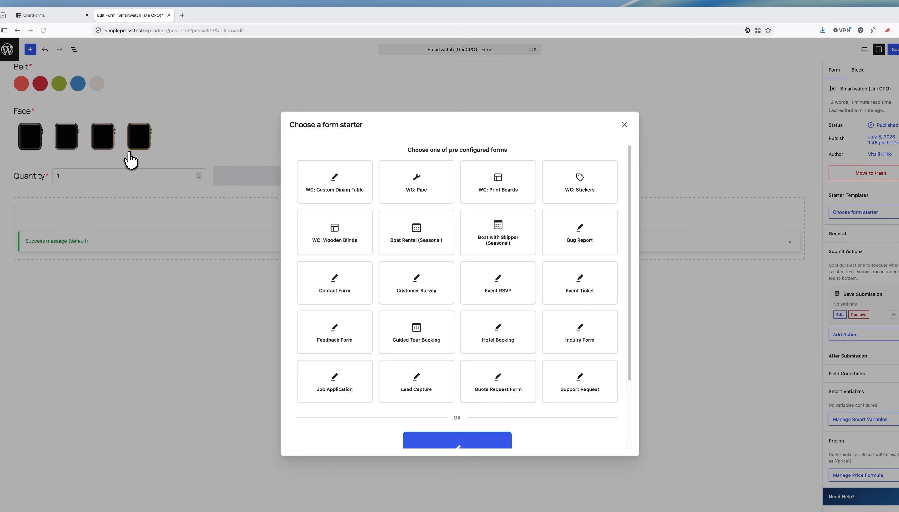
click(624, 125)
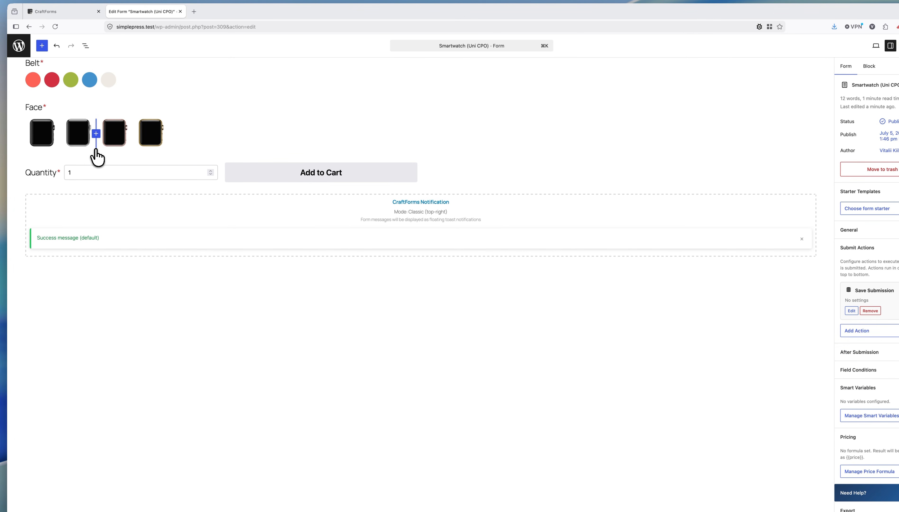
click(20, 46)
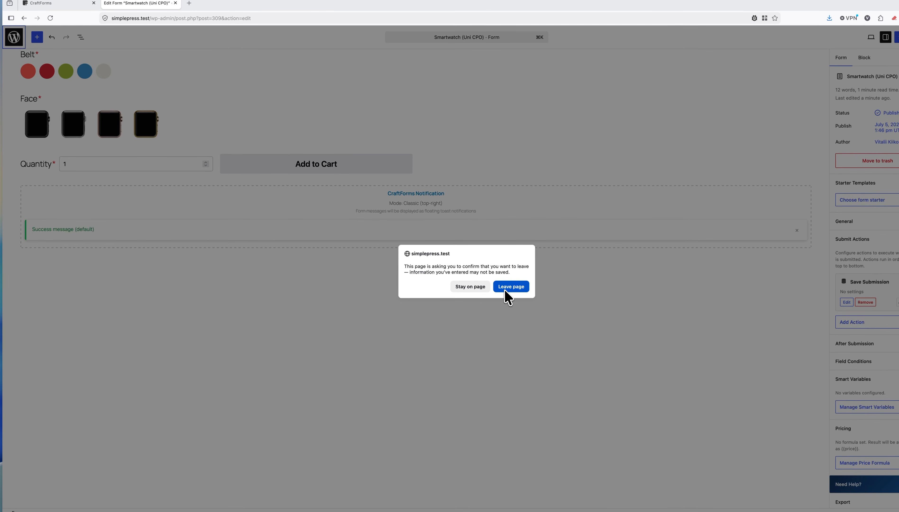
click(506, 289)
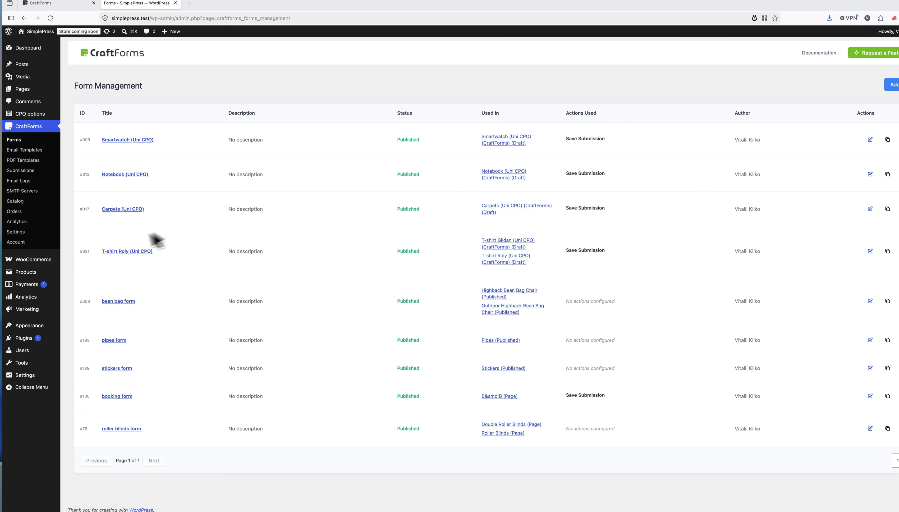
Open the list of all products and view the original Smartwatch (Uni CPO) product page in a new browser tab.
mouse_move(50, 271)
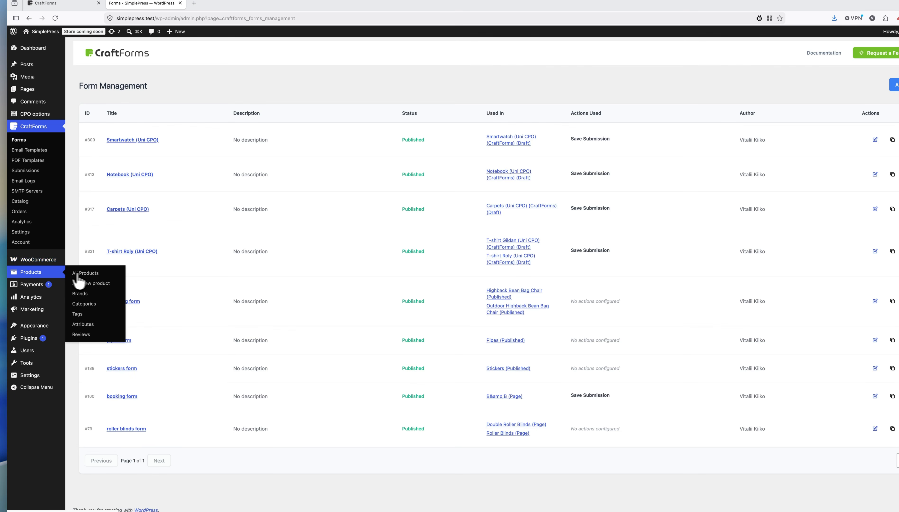
click(89, 275)
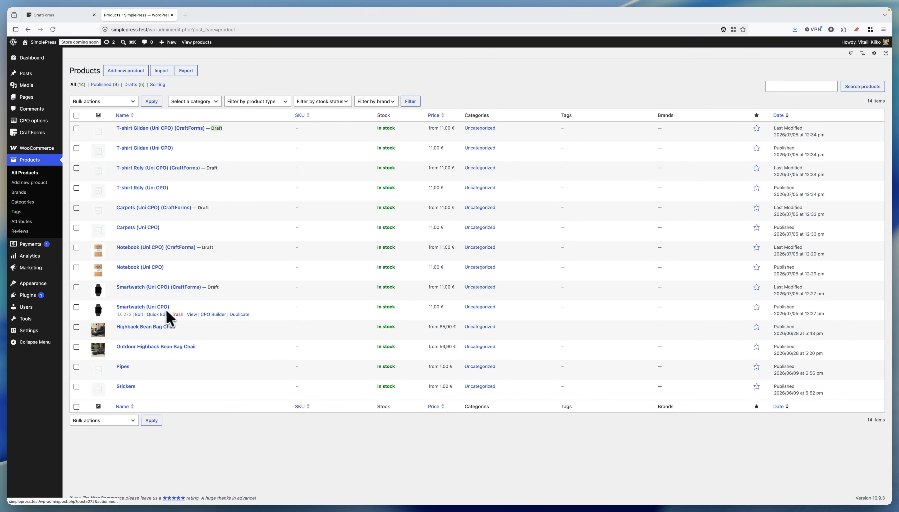
right_click(192, 314)
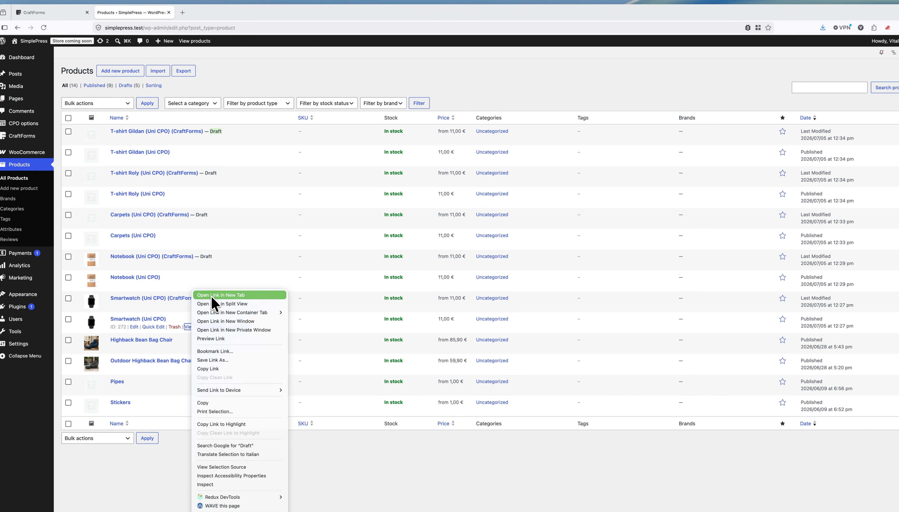
click(213, 287)
click(216, 13)
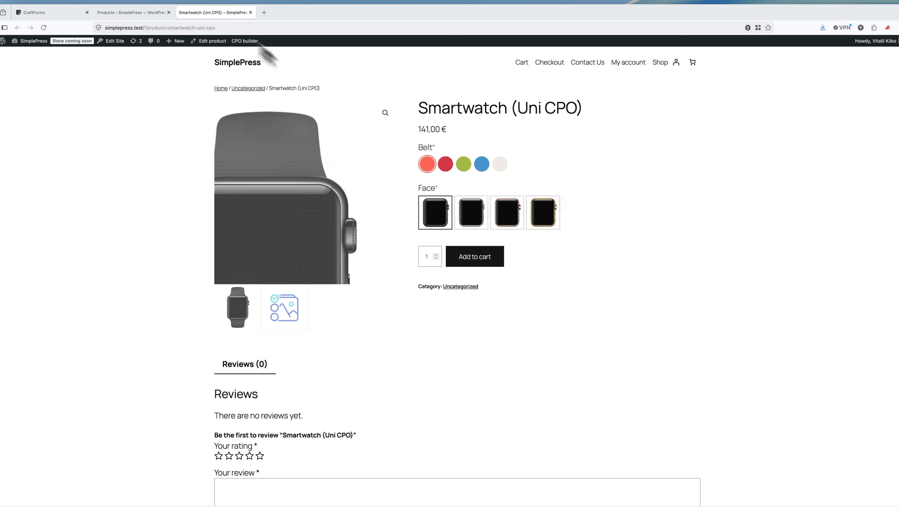
Try the green belt with the rose-coloured face and the black face on the original smartwatch.
click(464, 165)
click(506, 222)
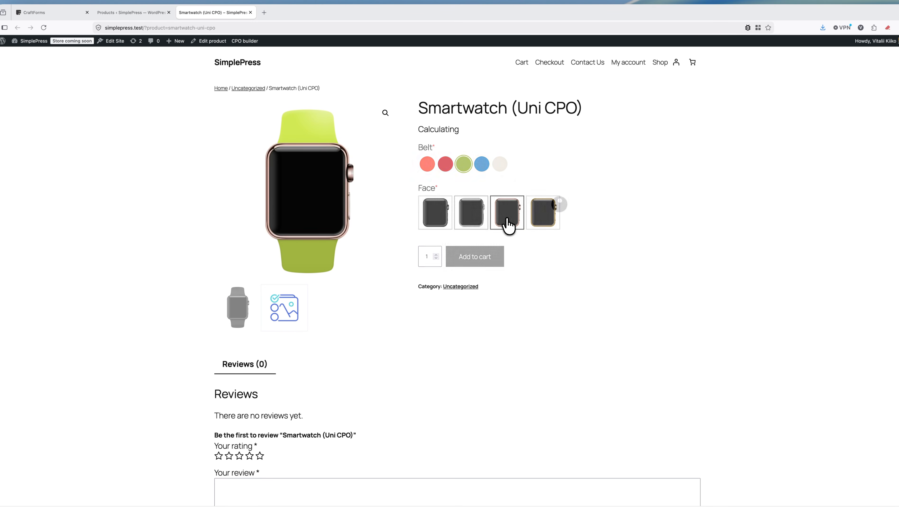
click(445, 222)
Preview the draft Smartwatch (Uni CPO) (CraftForms) product in a new browser tab and select the Steel face.
click(149, 12)
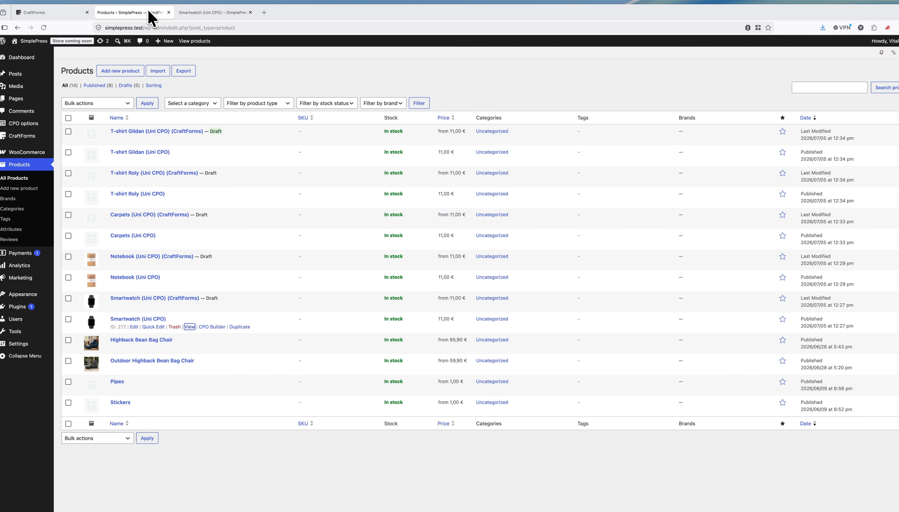
mouse_move(193, 295)
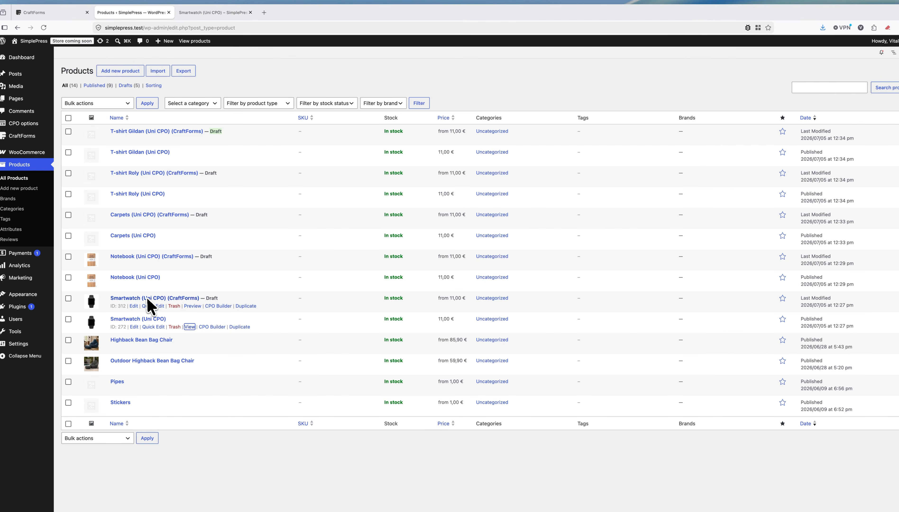
right_click(193, 306)
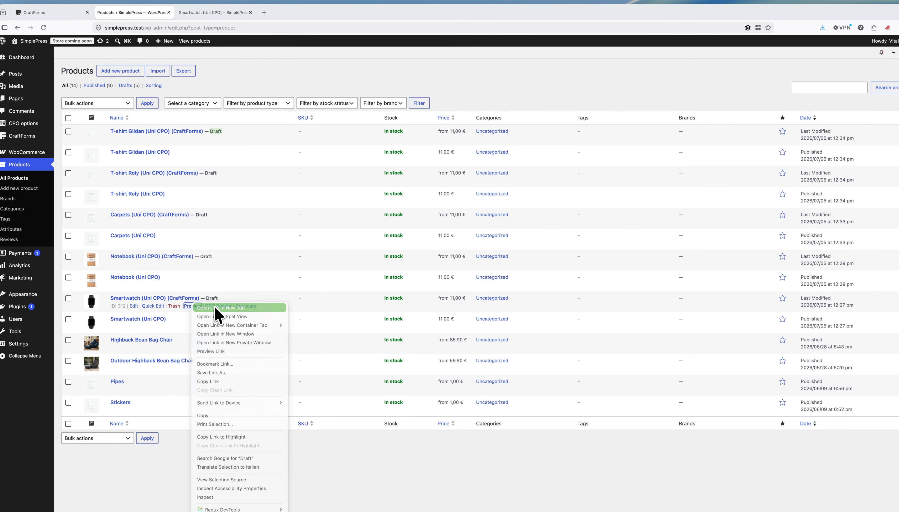
click(216, 313)
click(217, 13)
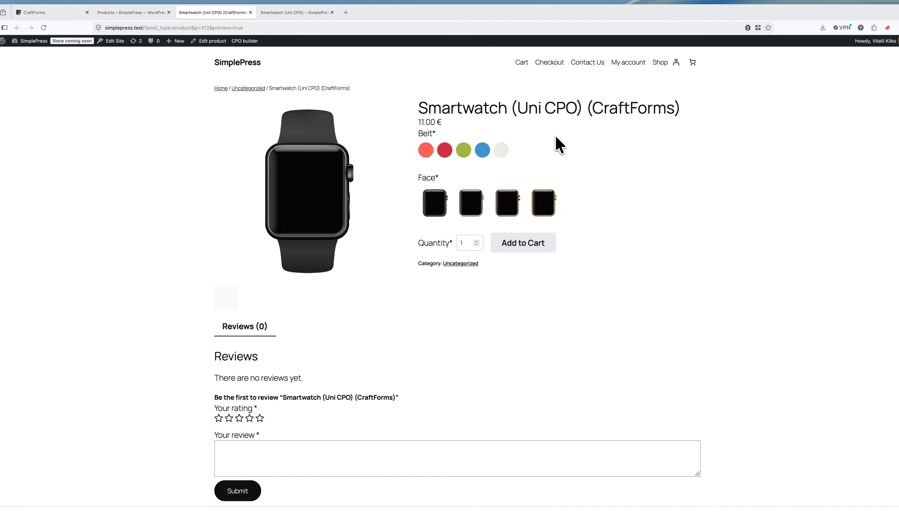
click(471, 203)
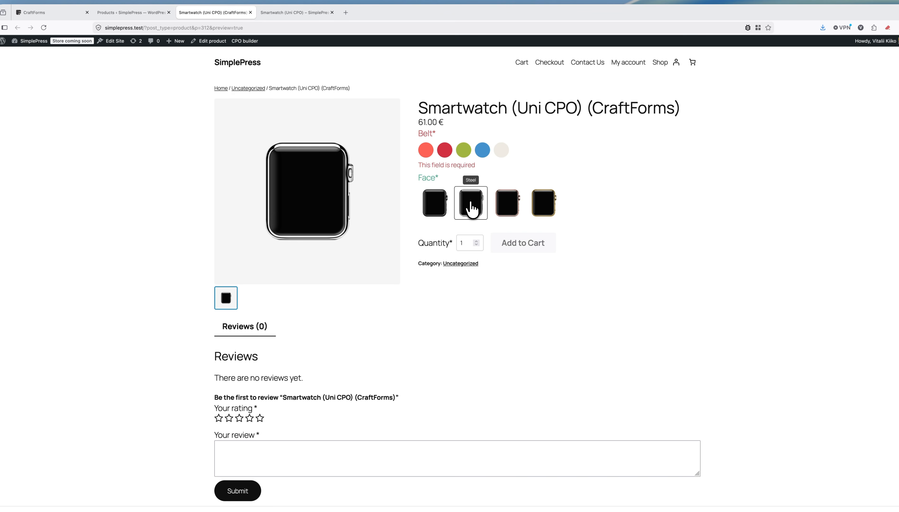
Try the Rose Gold and Black faces, and the green, blue, coral and off-white belts with the Black face, on the draft smartwatch.
click(509, 208)
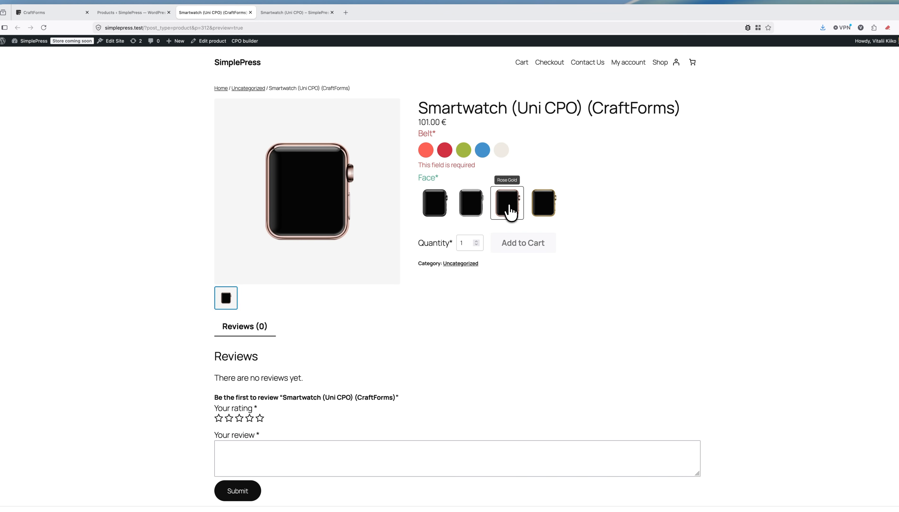
click(441, 208)
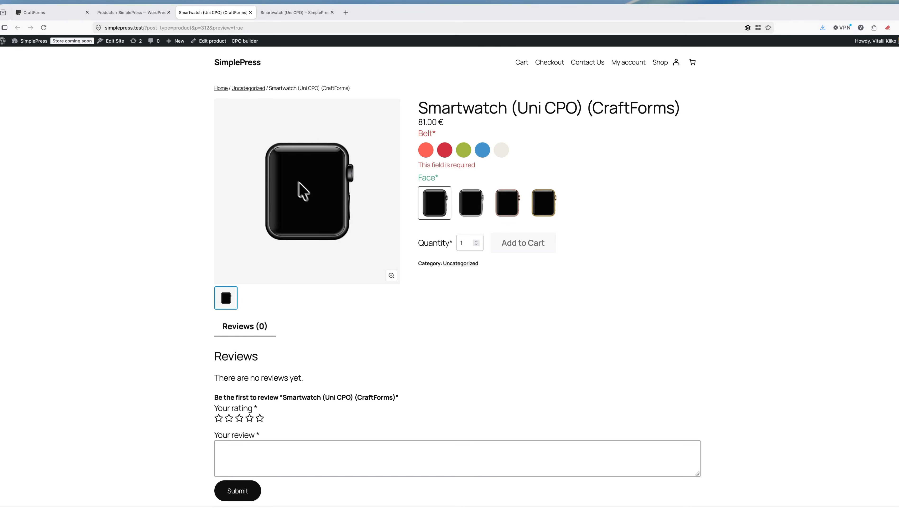
click(464, 151)
click(482, 152)
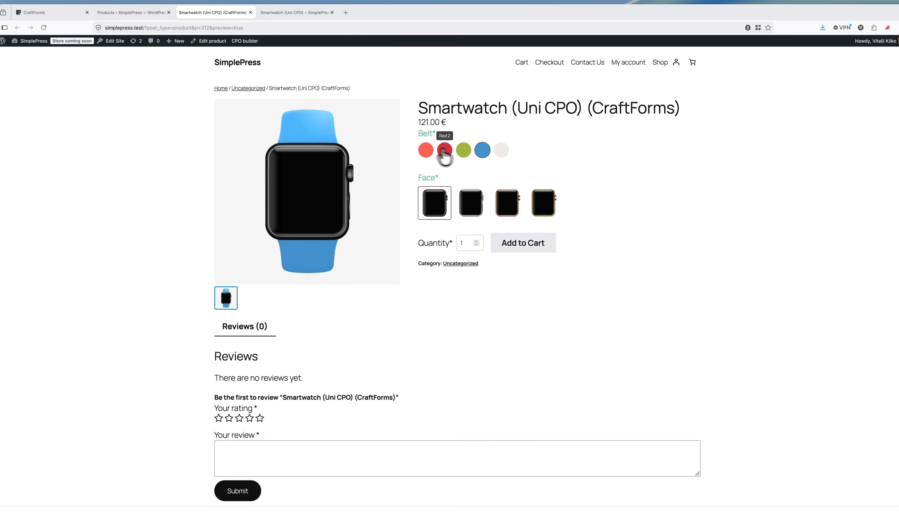
click(423, 153)
click(501, 152)
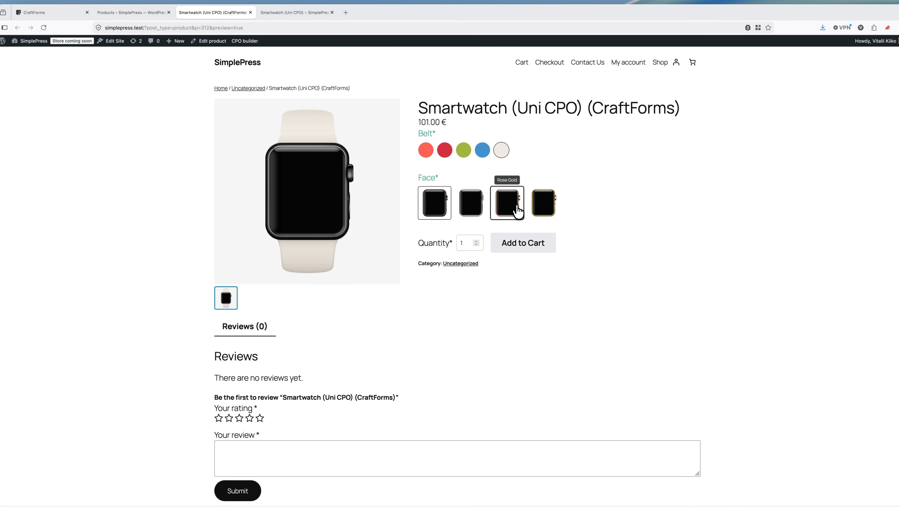
Compare the Rose Gold, Steel and Black faces with the off-white belt, and close both smartwatch browser tabs.
click(516, 208)
click(470, 202)
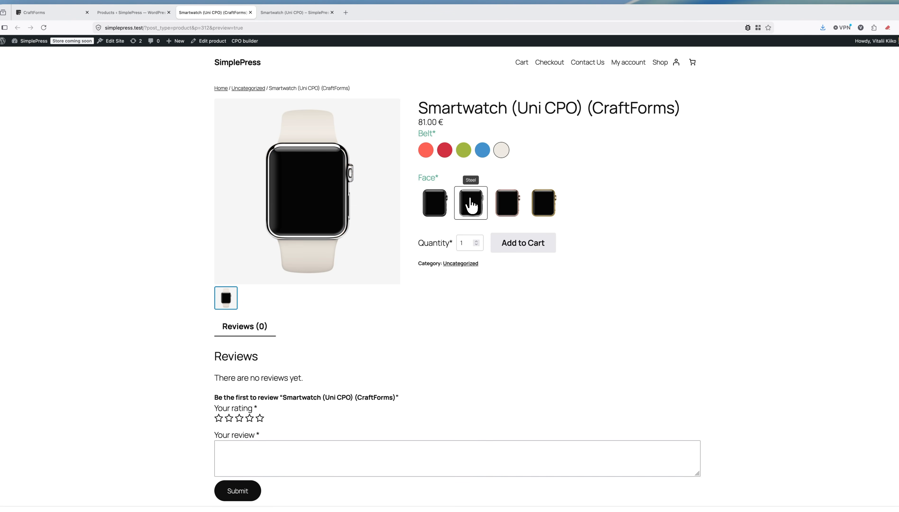
click(438, 203)
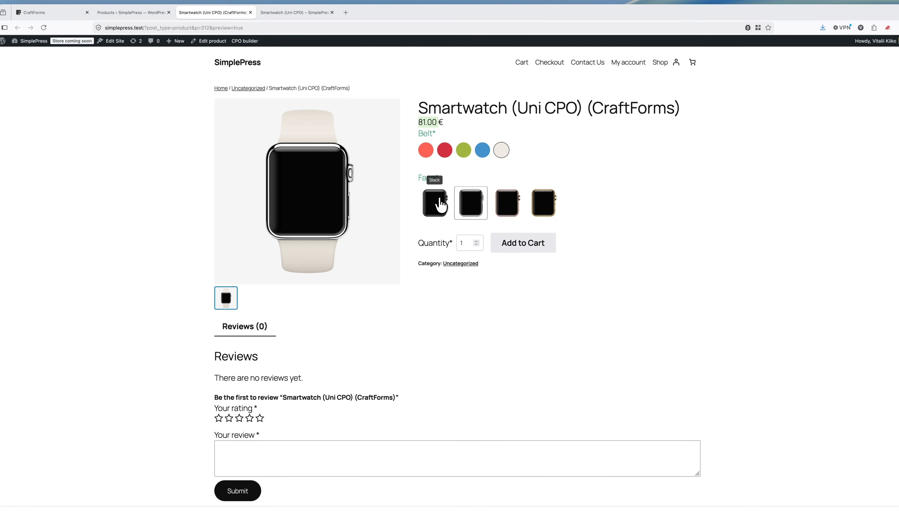
click(474, 200)
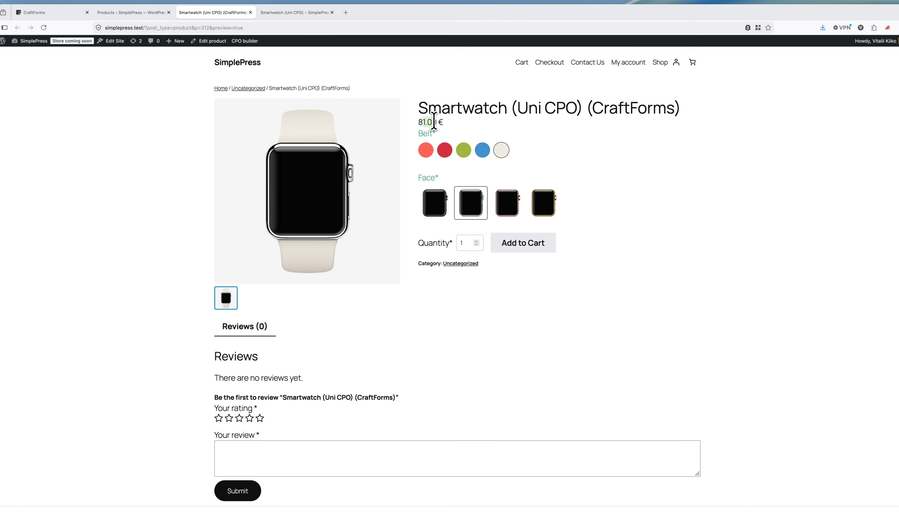
click(250, 12)
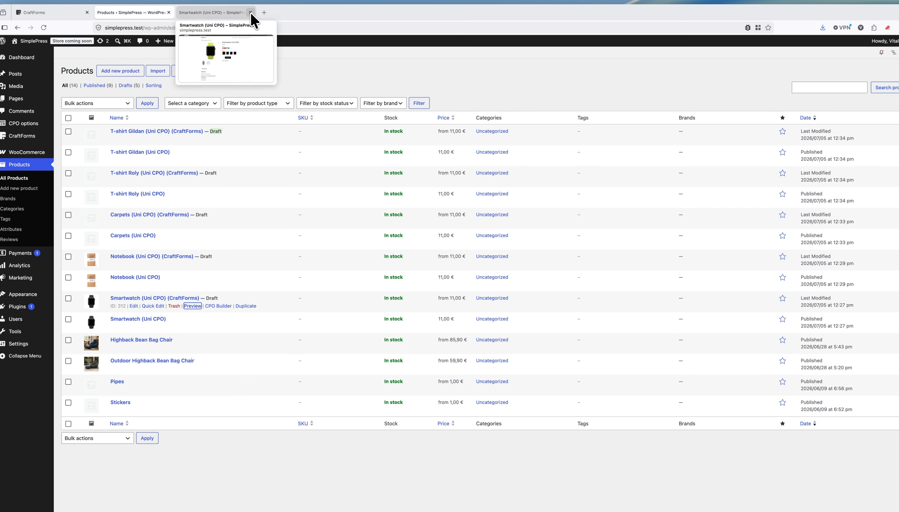
click(250, 12)
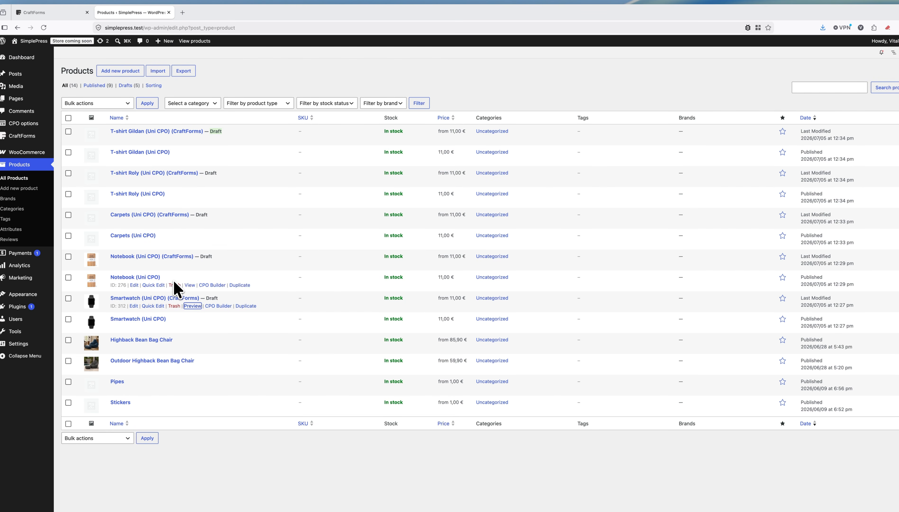
View the original Notebook (Uni CPO) product page in a new browser tab and choose the red colour with 120 pages.
right_click(191, 287)
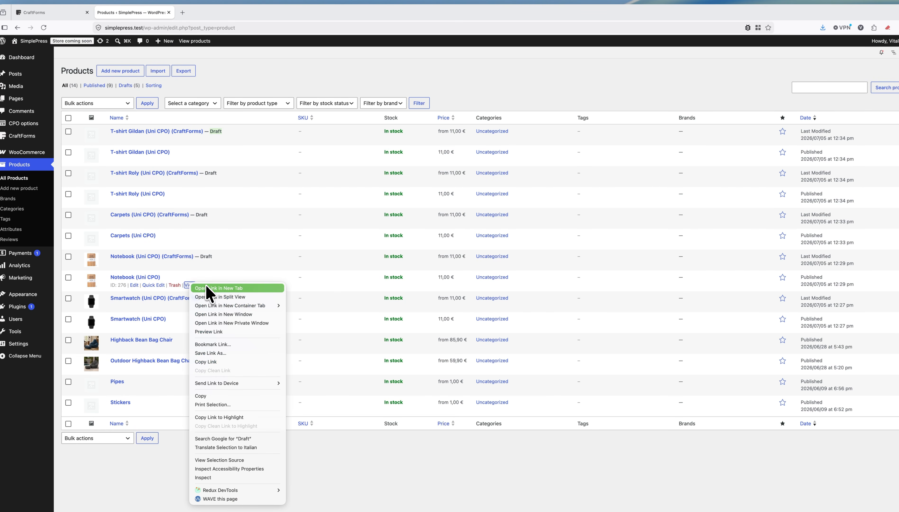
click(205, 292)
click(226, 13)
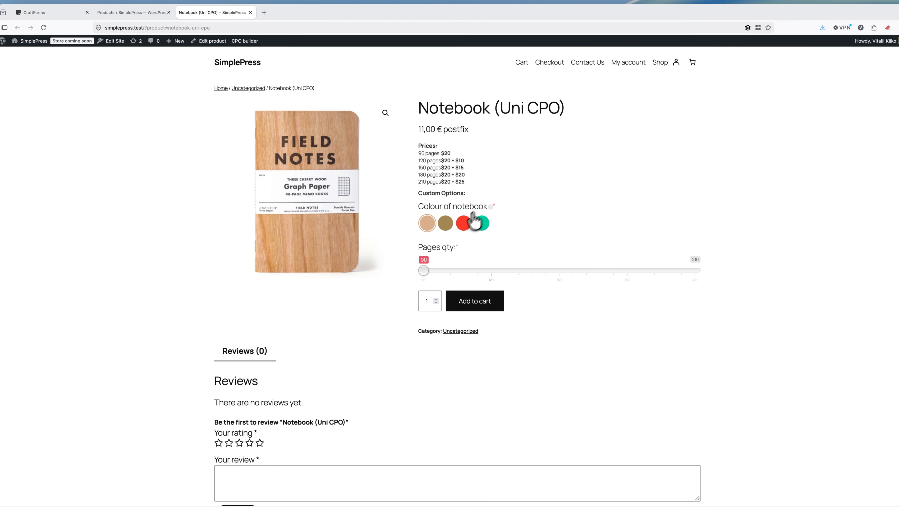
click(463, 223)
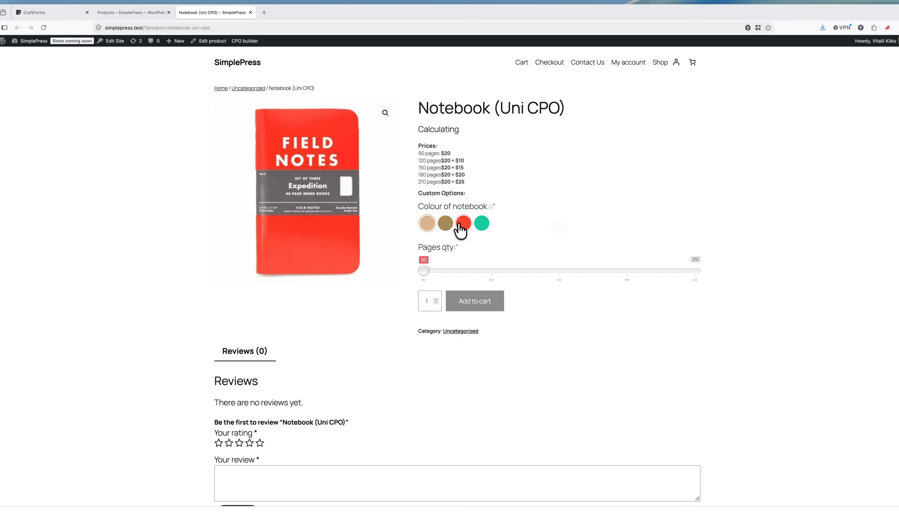
click(492, 272)
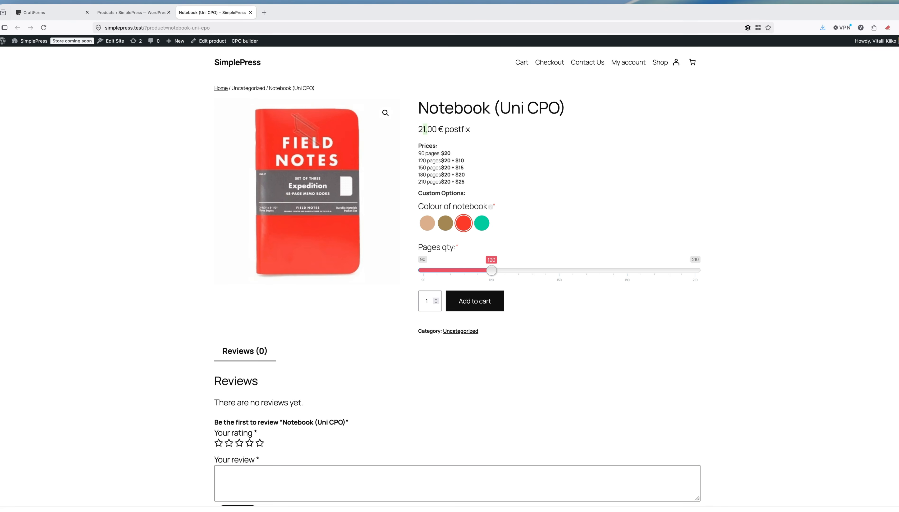
Preview the draft Notebook (Uni CPO) (CraftForms) product in a new browser tab and set its pages quantity to 150.
click(142, 13)
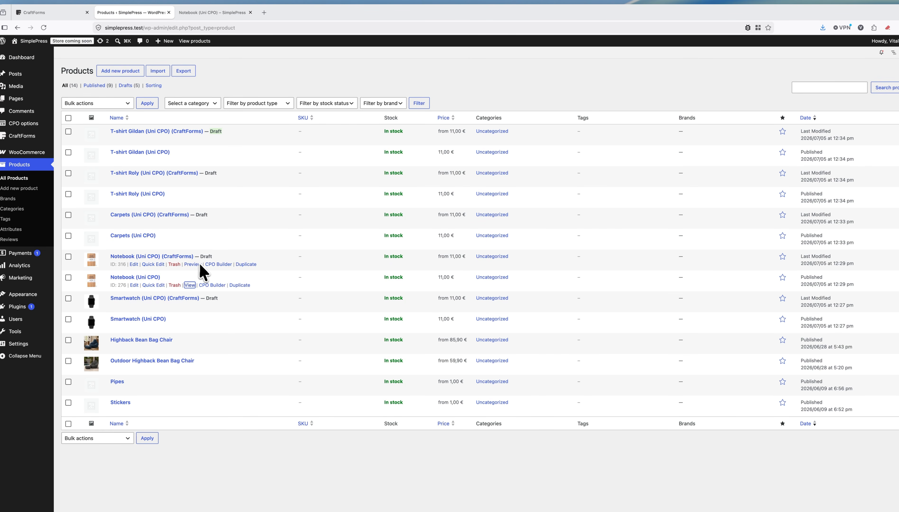
right_click(192, 268)
click(208, 271)
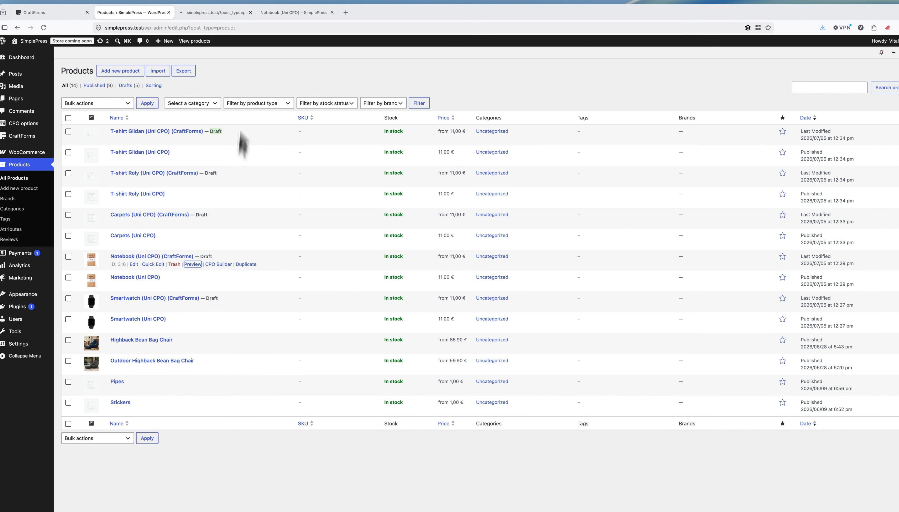
click(214, 12)
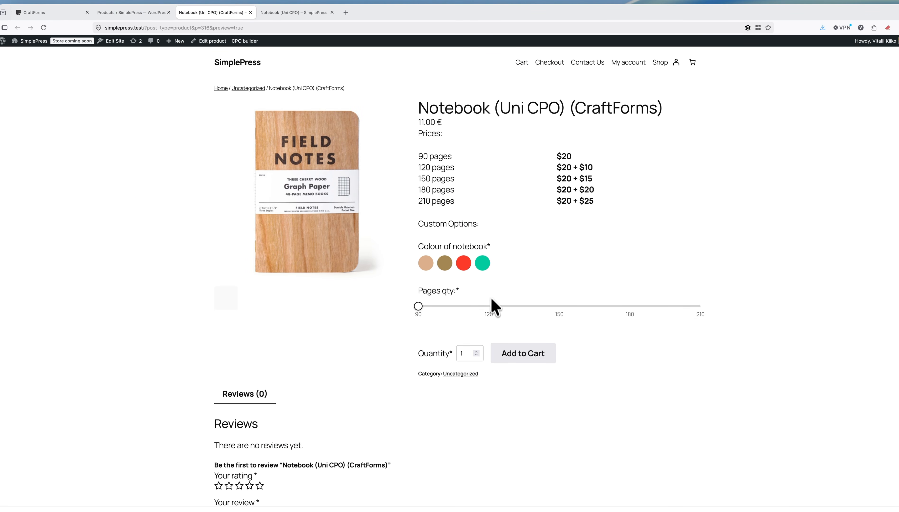
drag(489, 306, 544, 307)
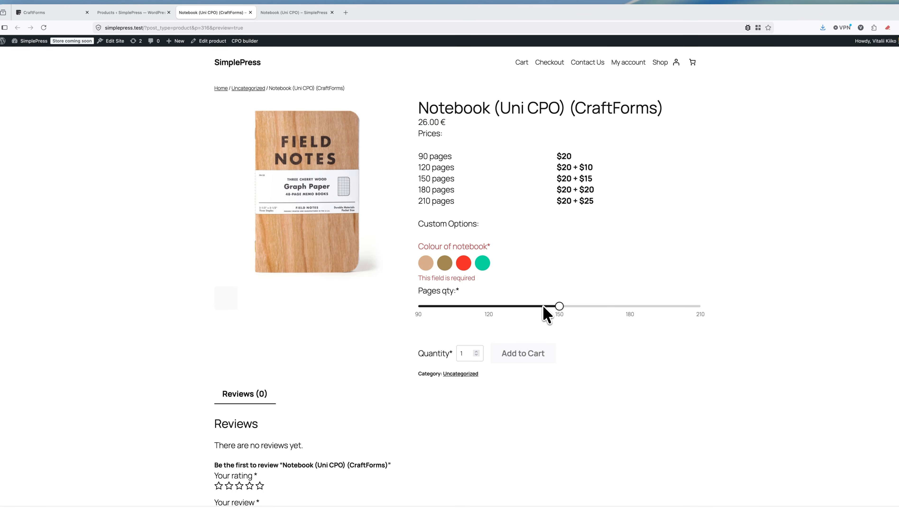
Try the brown, red, green and light wood colours on the draft notebook, and close both notebook browser tabs.
click(445, 265)
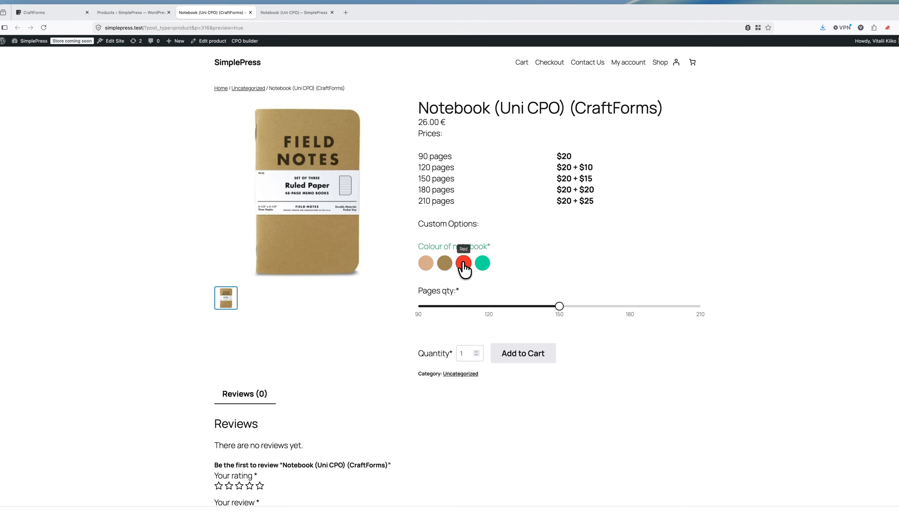
click(463, 264)
click(482, 264)
click(426, 264)
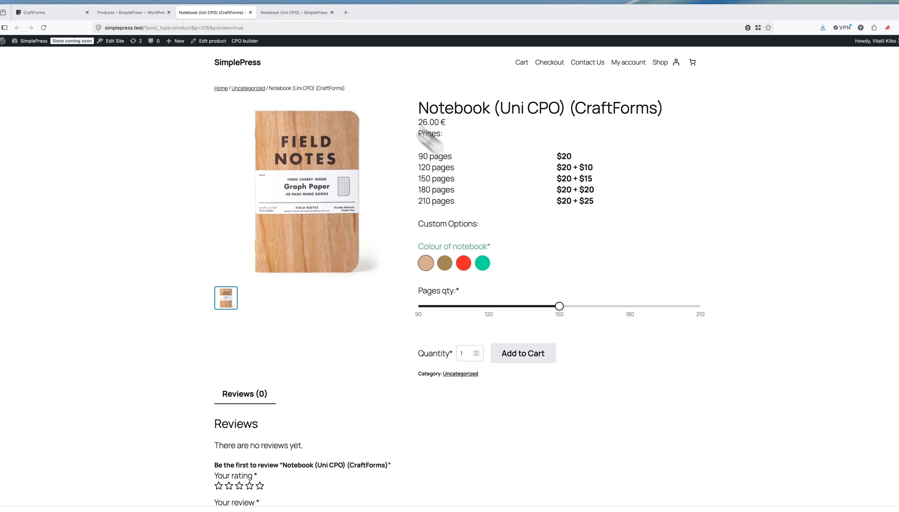
click(332, 12)
click(250, 13)
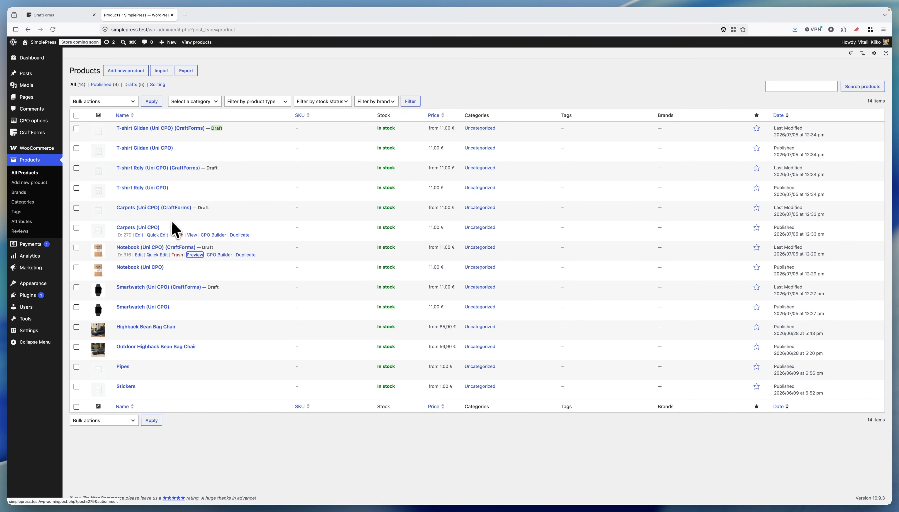
View the original Carpets (Uni CPO) product page in a new browser tab and set the width to 4 cm.
right_click(194, 234)
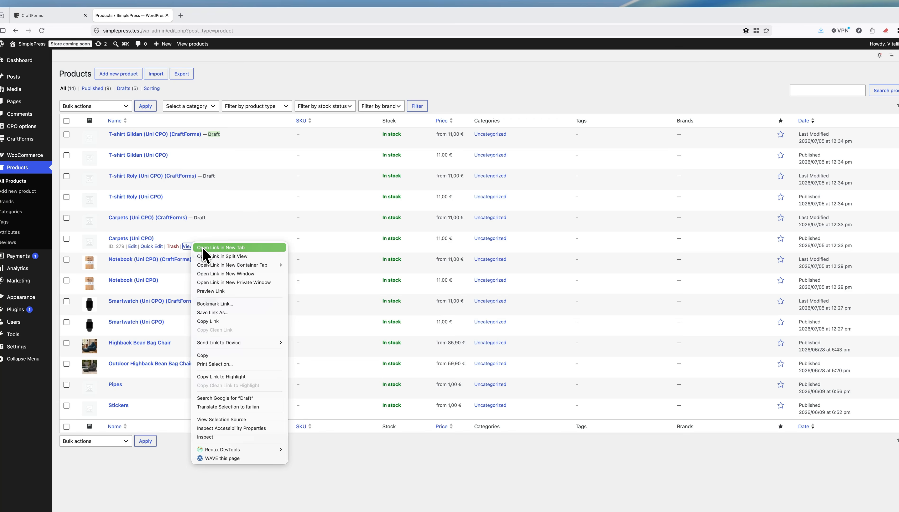
click(205, 251)
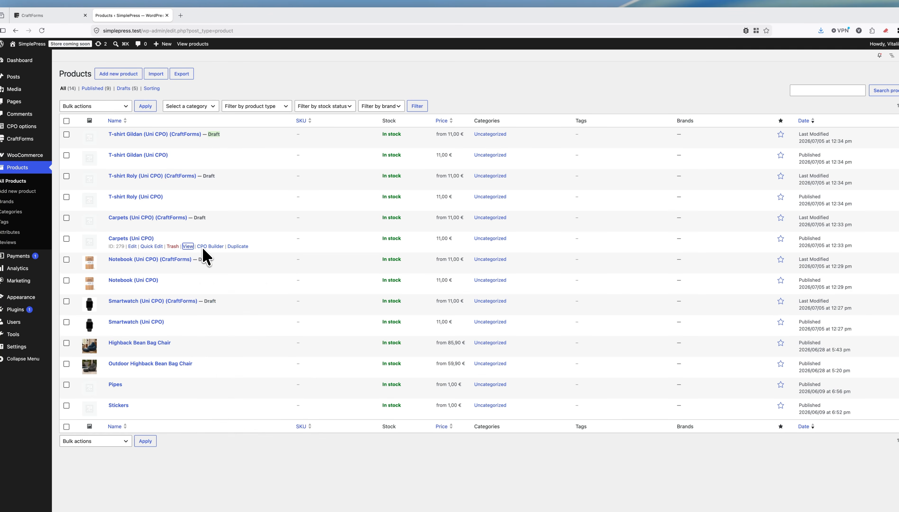
click(219, 15)
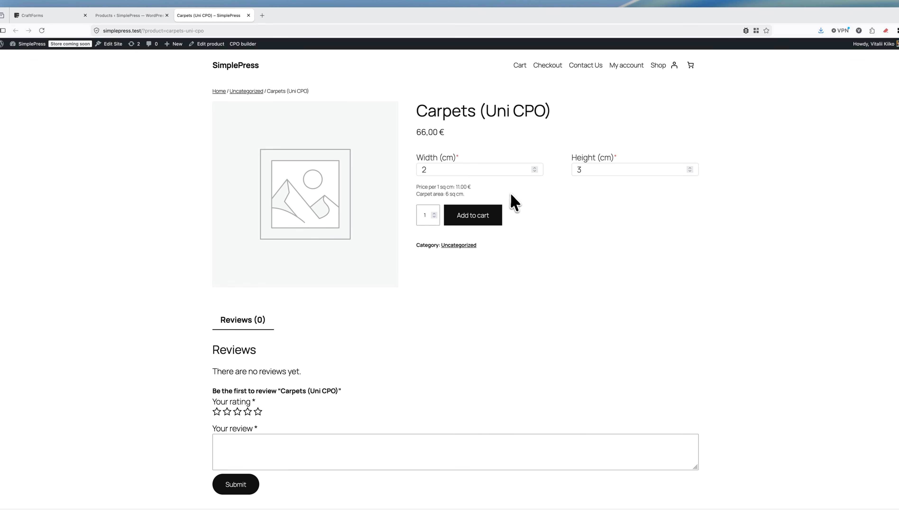
click(535, 168)
click(534, 167)
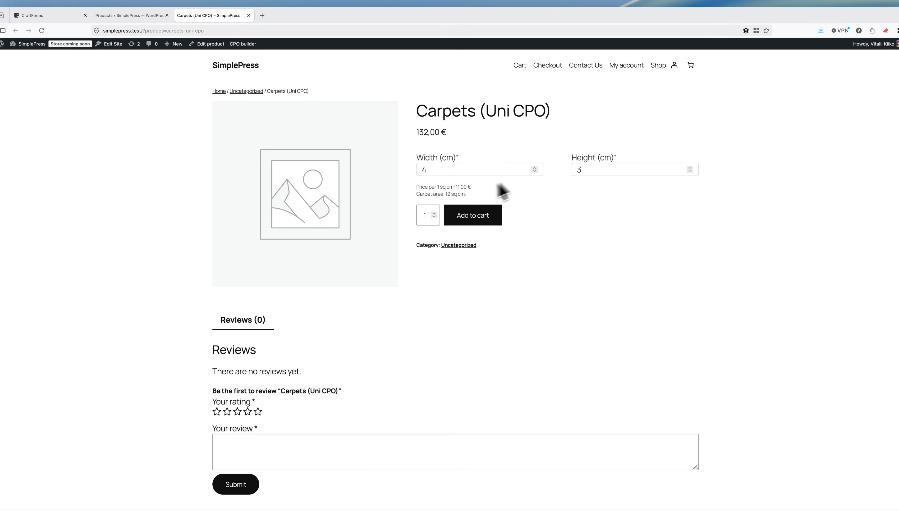
Preview the draft Carpets (Uni CPO) (CraftForms) product in a new browser tab and set the width to 6 cm.
click(146, 15)
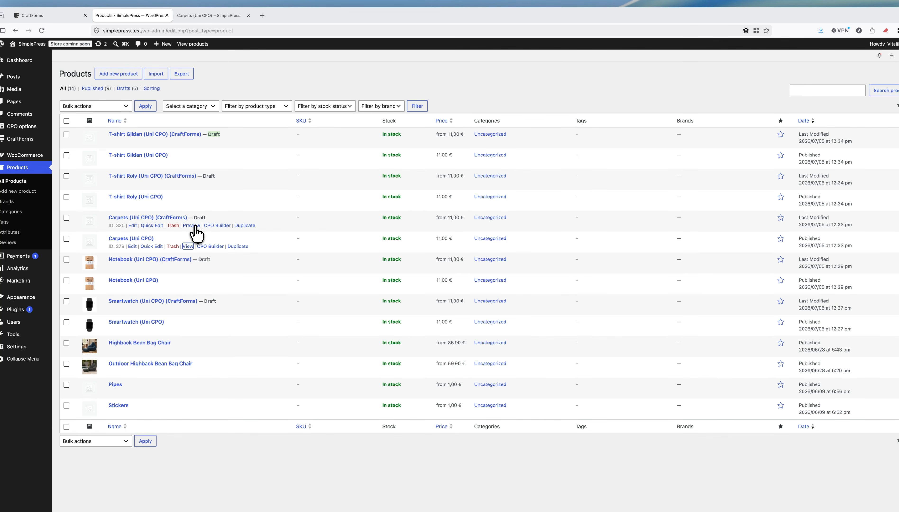
right_click(193, 228)
click(208, 232)
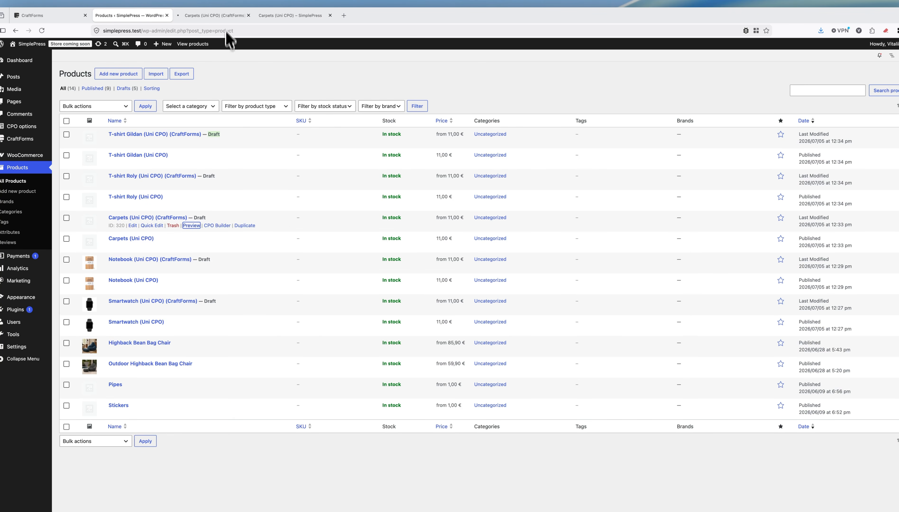
click(224, 16)
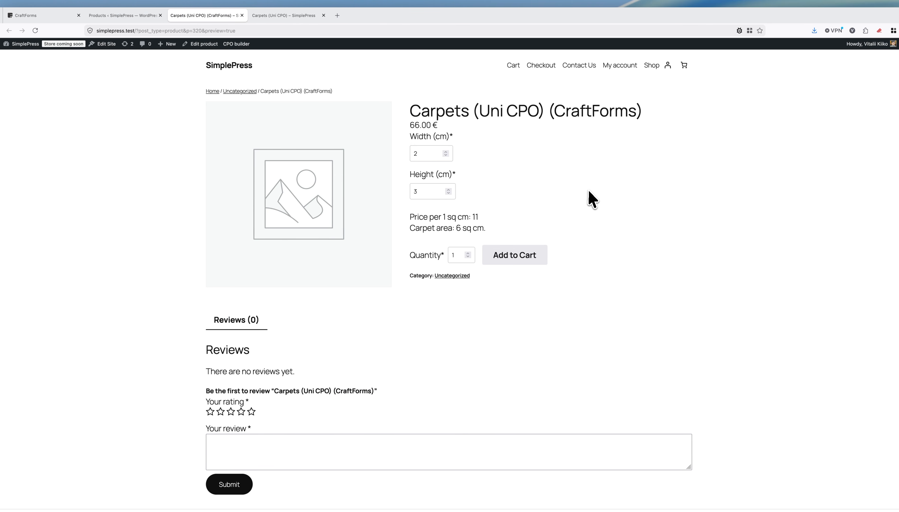
click(445, 152)
click(445, 152)
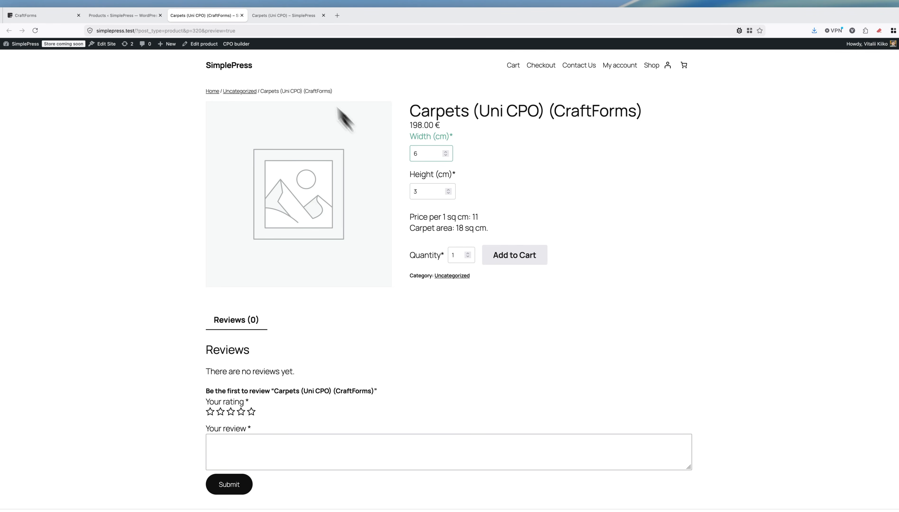
Compare the width and height field layout of the original Carpets product page with its CraftForms draft.
click(271, 17)
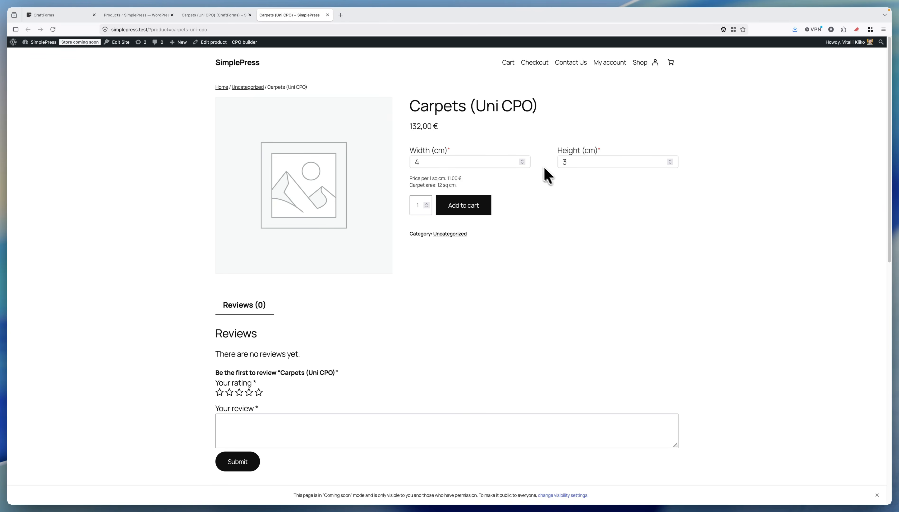
click(231, 15)
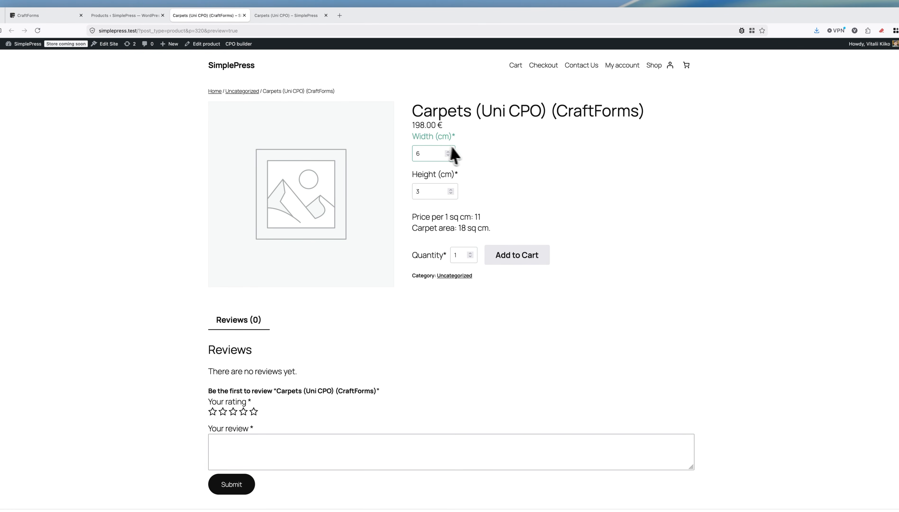
click(303, 16)
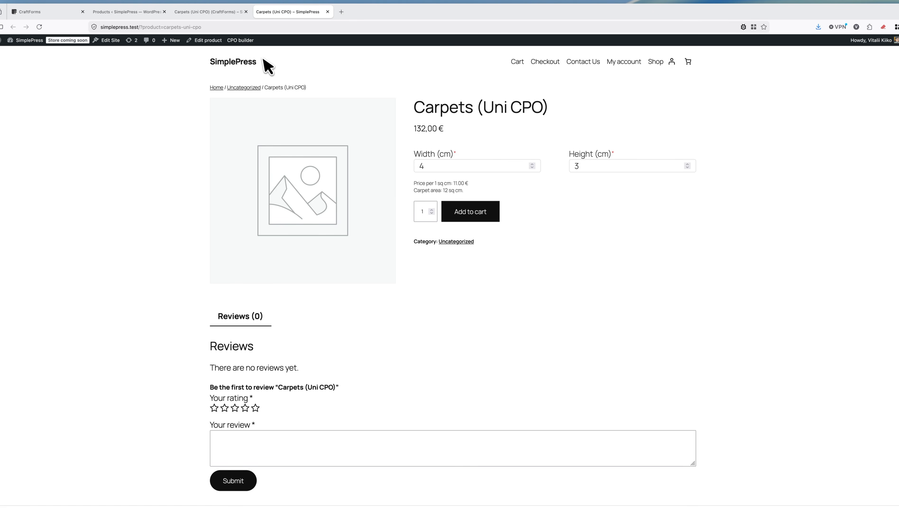
Open the original Carpets product in the CPO builder and inspect the width and height row's flex display options without saving.
click(241, 42)
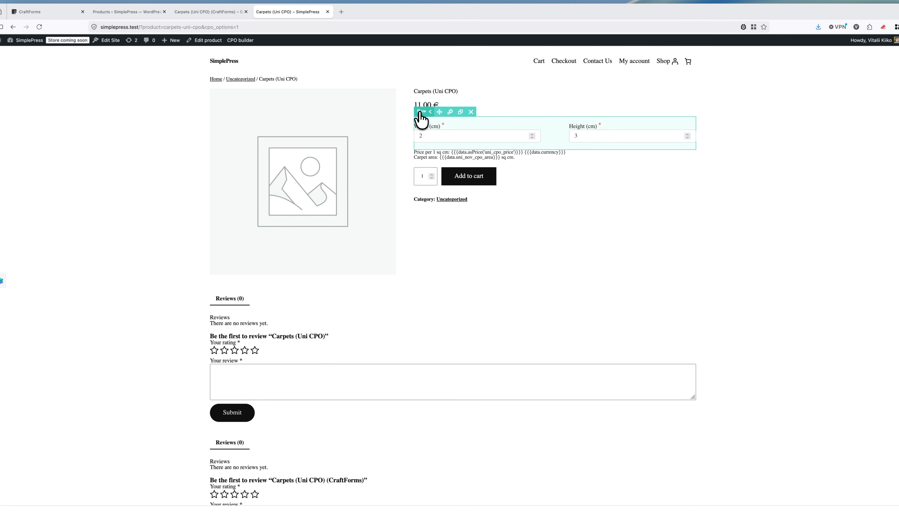
click(450, 112)
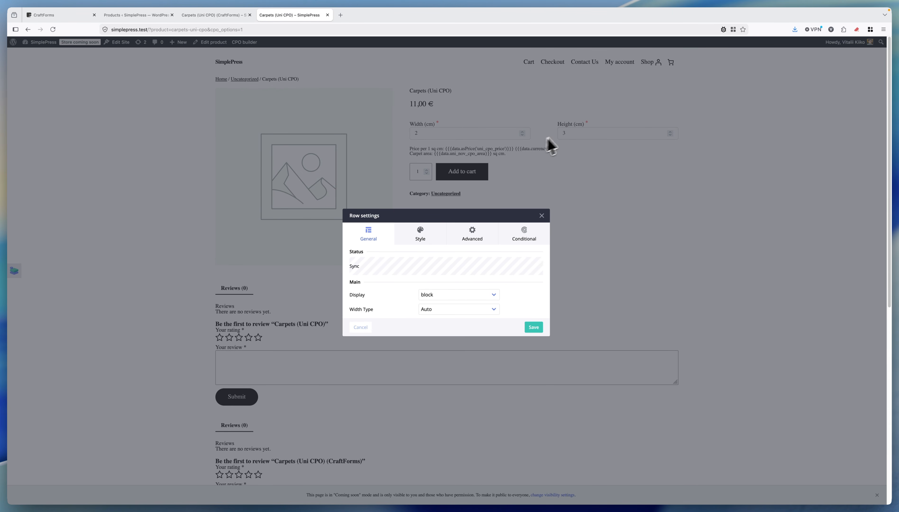
click(460, 295)
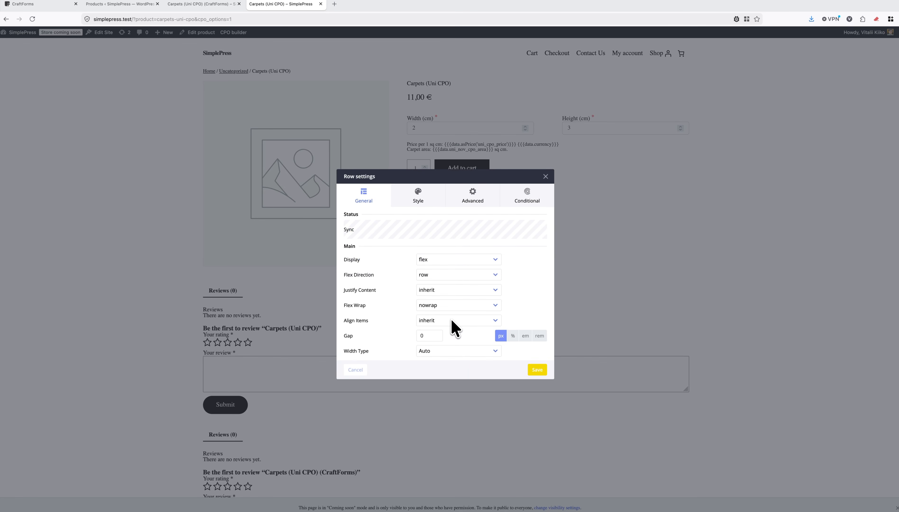
click(457, 275)
click(504, 281)
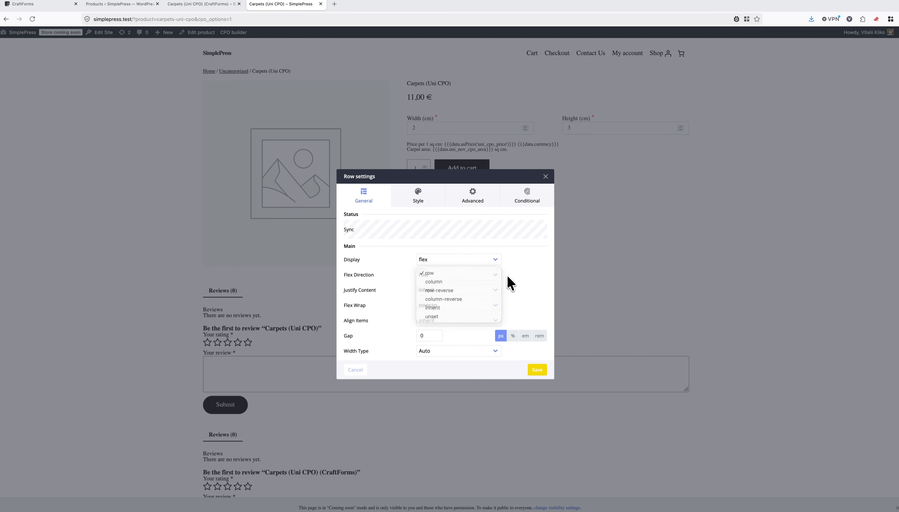
click(430, 336)
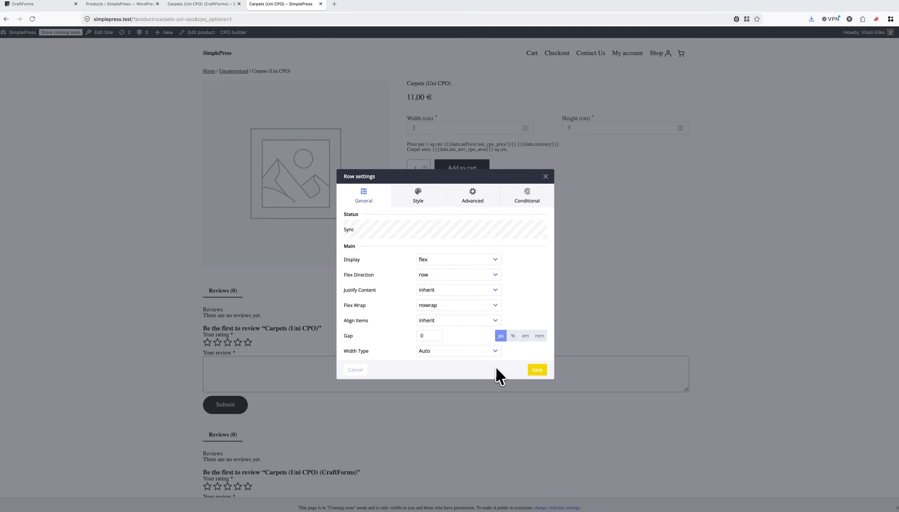
click(358, 370)
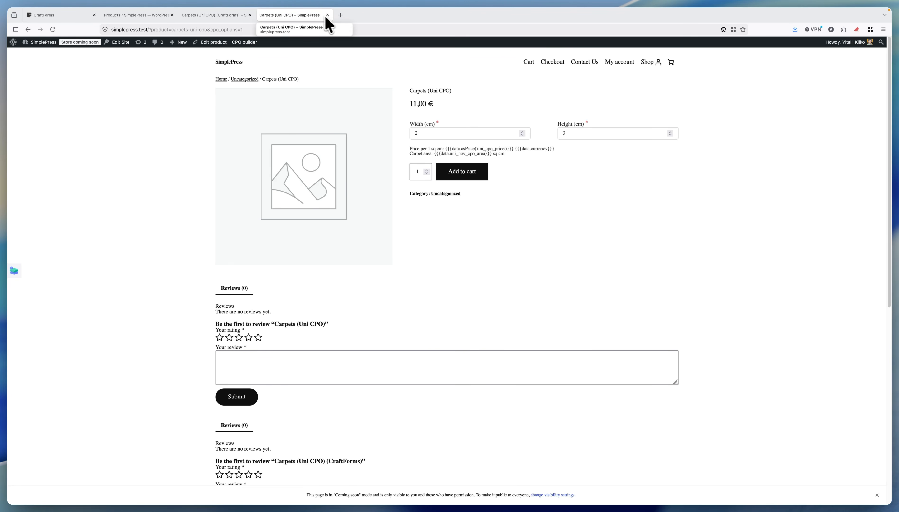
Examine the price per sq cm and carpet area text on the draft Carpets (Uni CPO) (CraftForms) page.
click(234, 15)
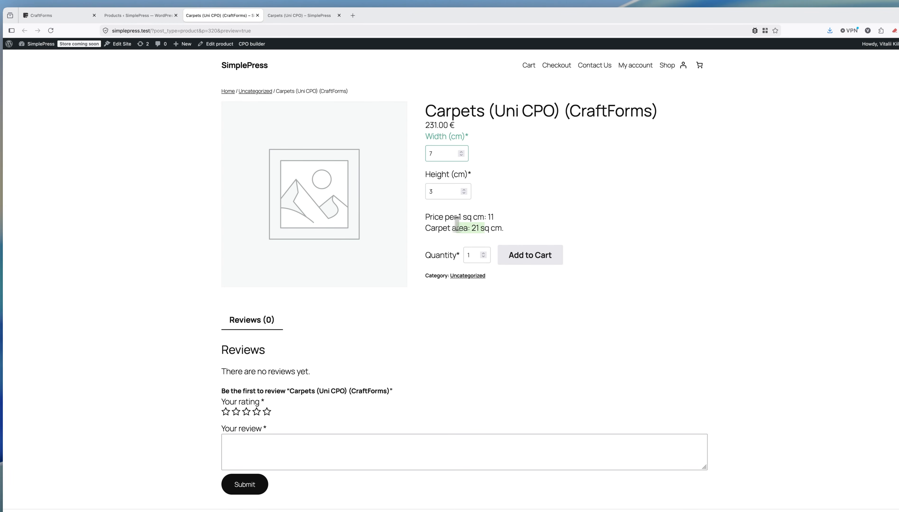
drag(490, 229, 425, 216)
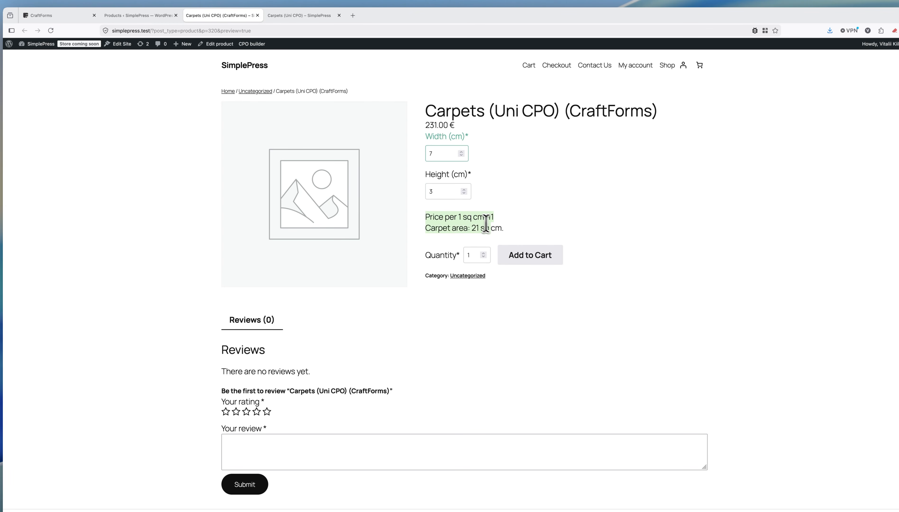
click(498, 225)
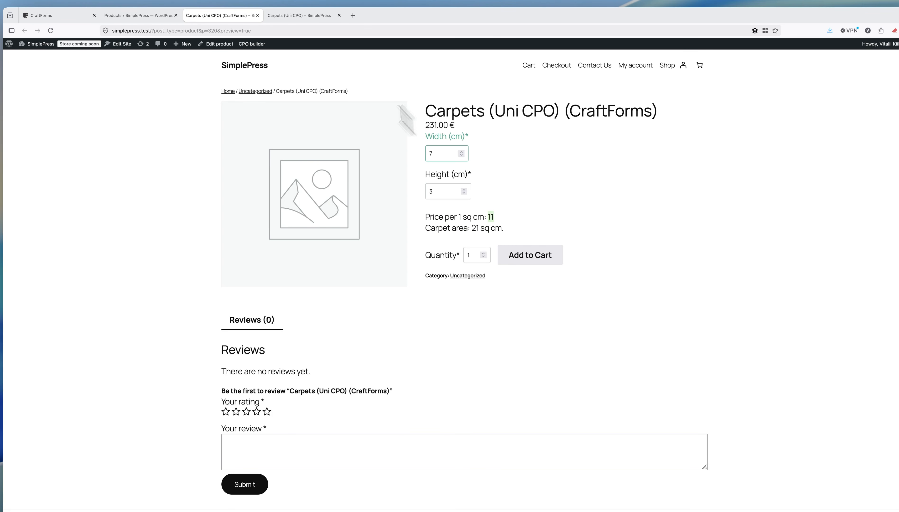
Leave the original Carpets product's builder for its live product page in a new browser tab, and close the builder tab.
click(309, 16)
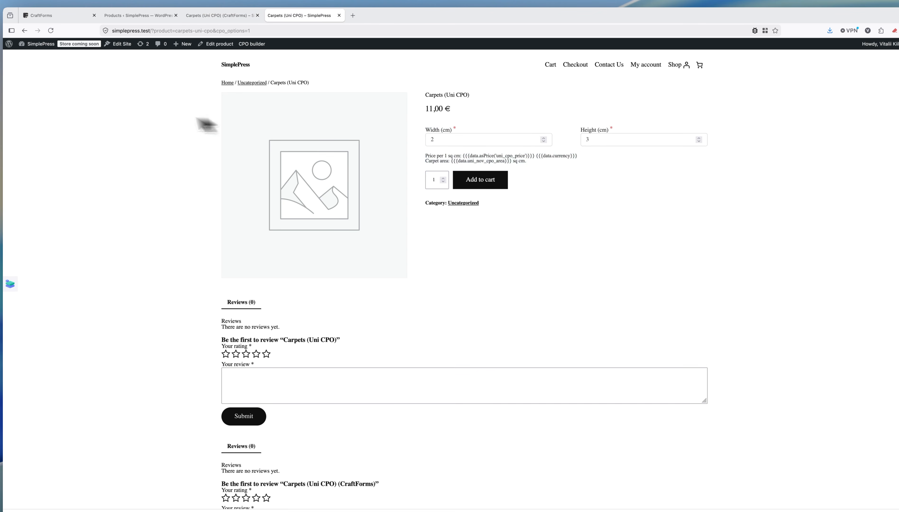
click(13, 283)
click(43, 93)
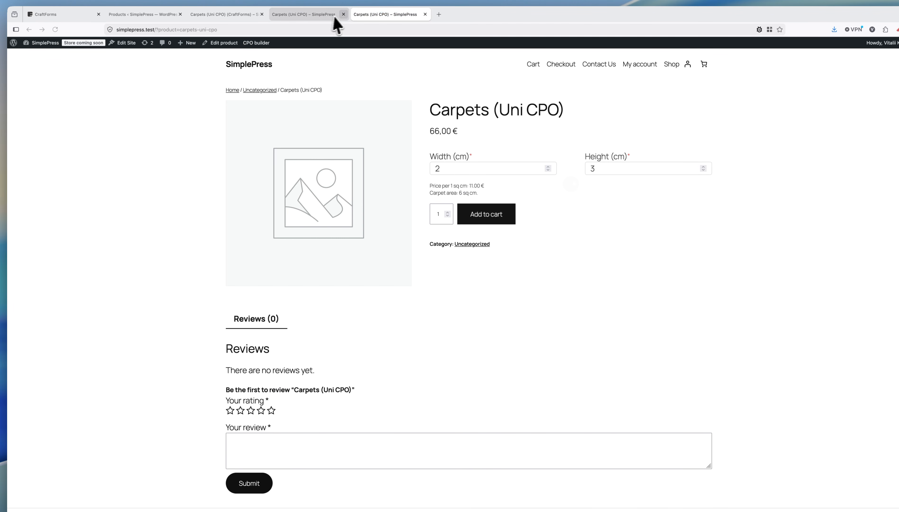
click(343, 14)
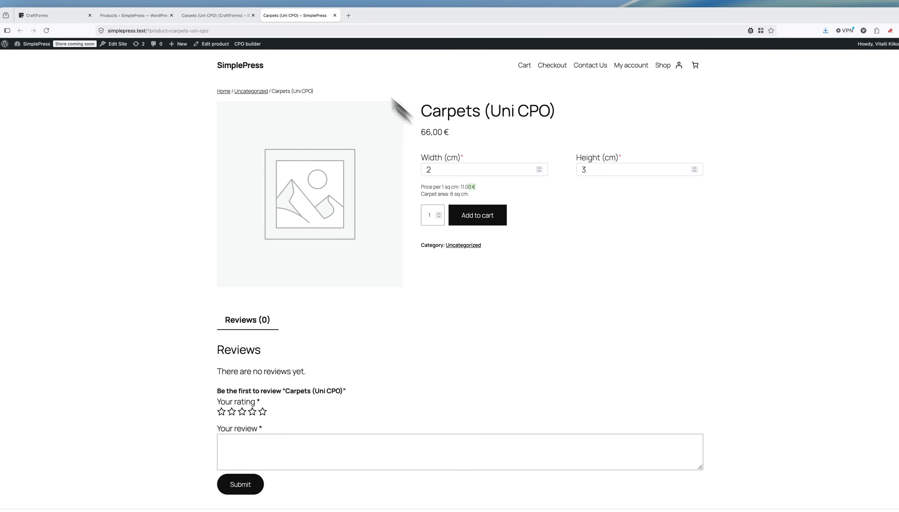
Check the price text on the Carpets draft again and close both Carpets browser tabs.
click(228, 16)
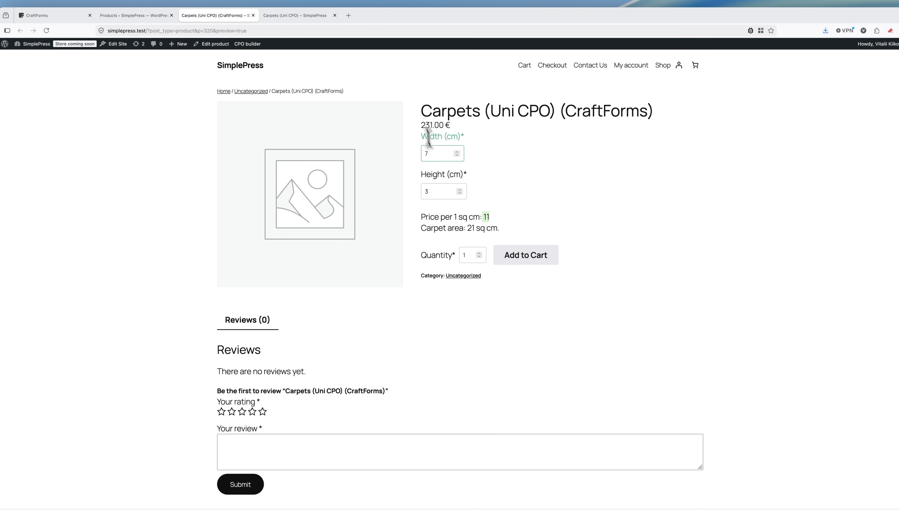
click(253, 15)
click(253, 15)
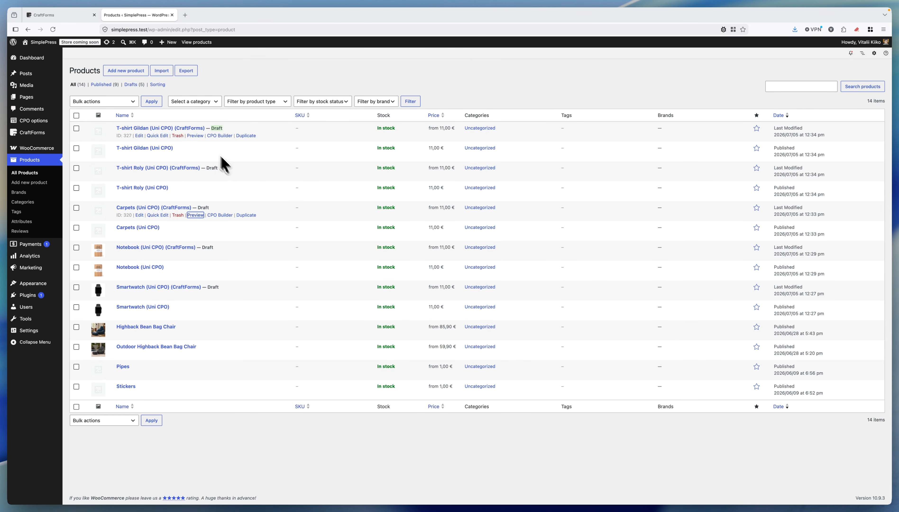
Preview the draft T-shirt Gildan and T-shirt Roly (Uni CPO) (CraftForms) products, each in a new browser tab.
right_click(199, 137)
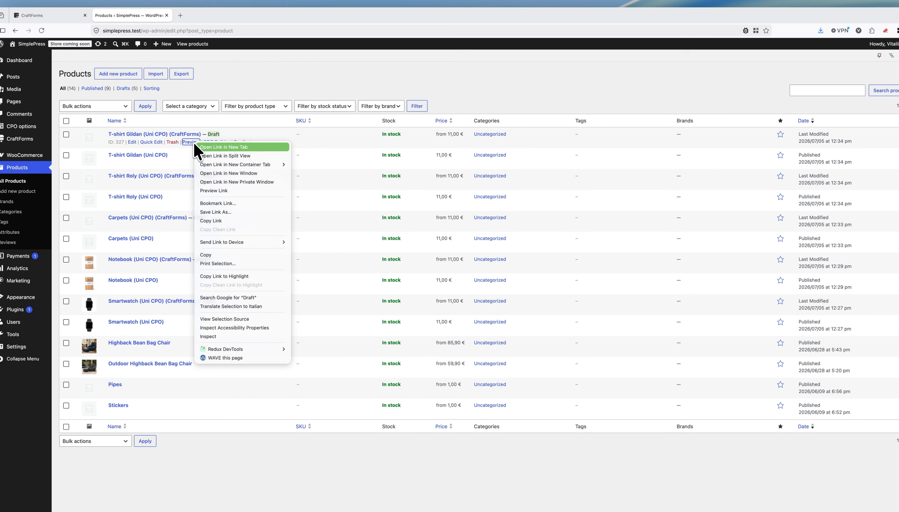
click(208, 147)
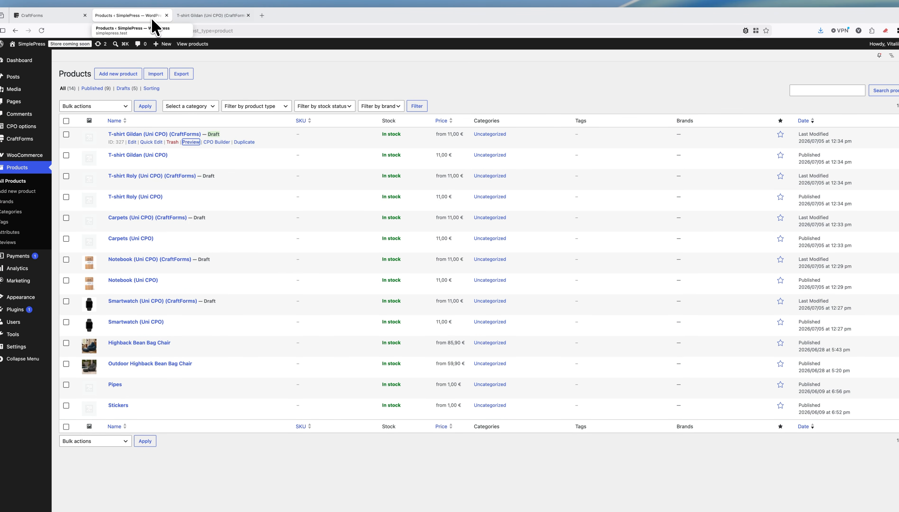
right_click(189, 184)
click(201, 191)
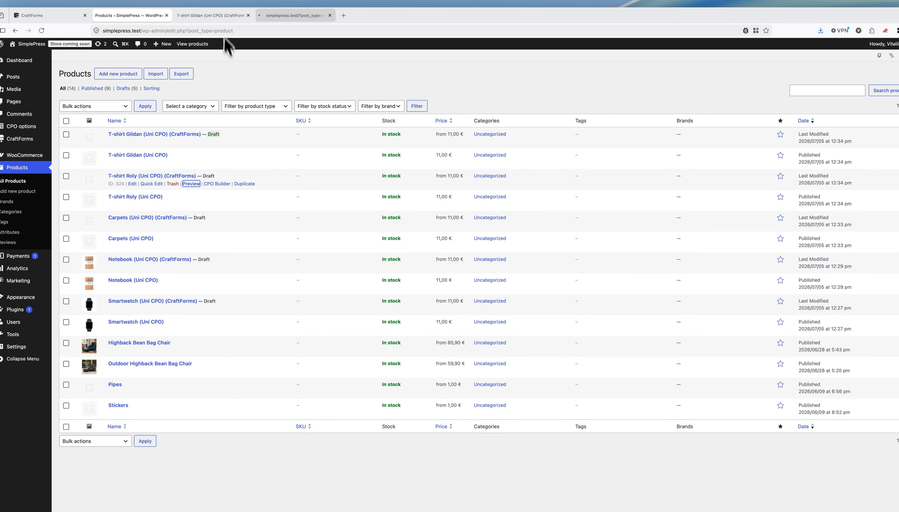
Try the Medium and Large sizes on the draft T-shirt Gildan product and review its colour choices.
click(219, 17)
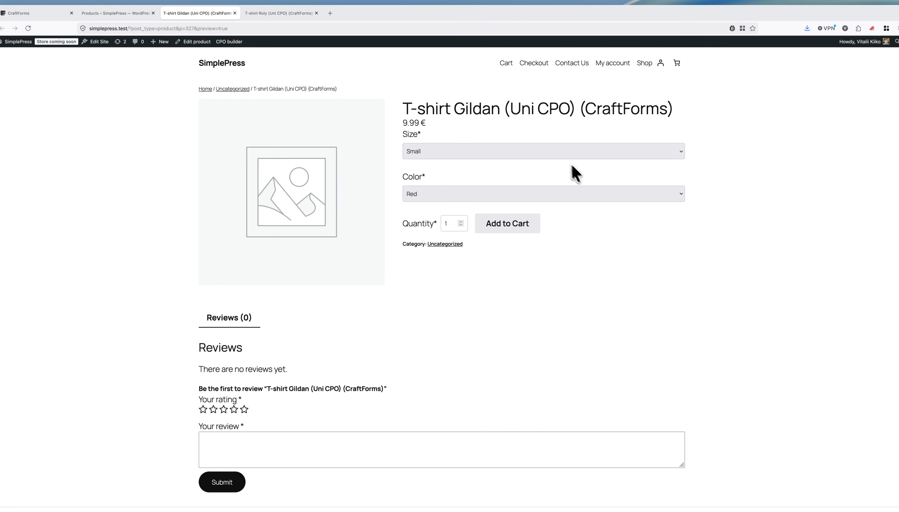
click(505, 154)
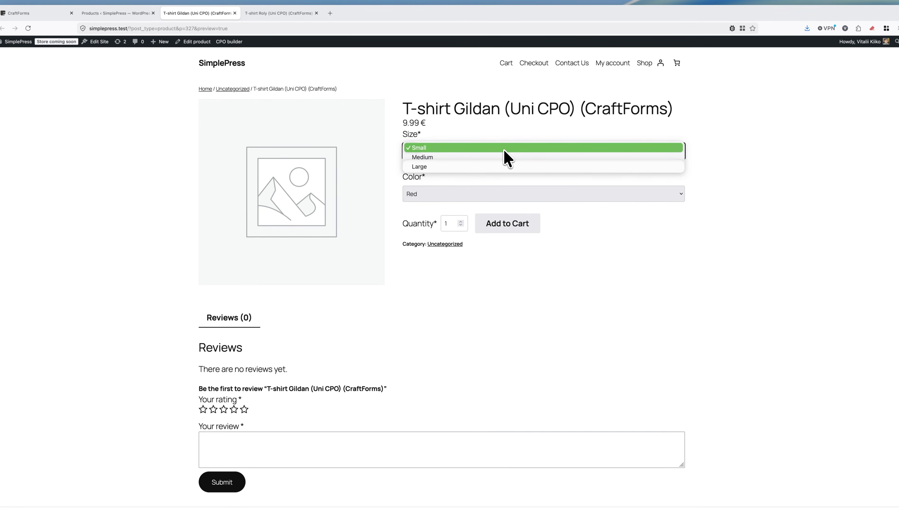
click(439, 158)
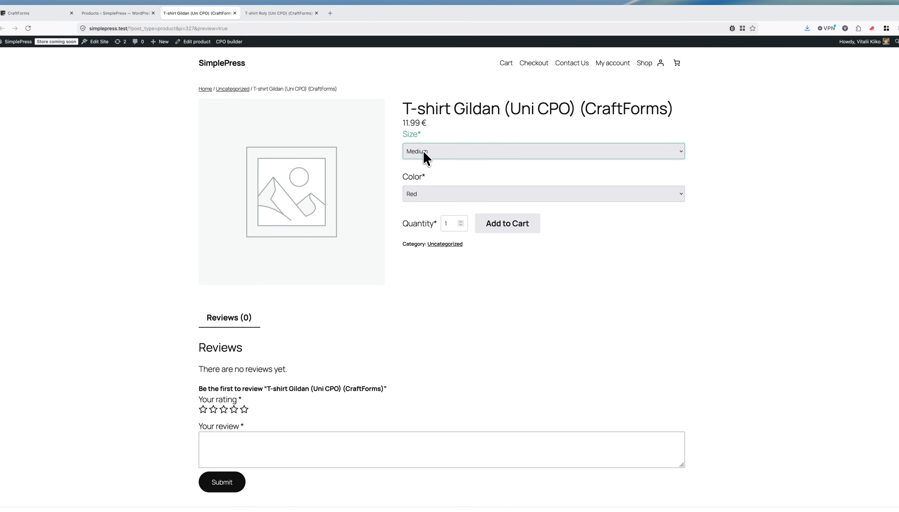
click(424, 153)
click(427, 157)
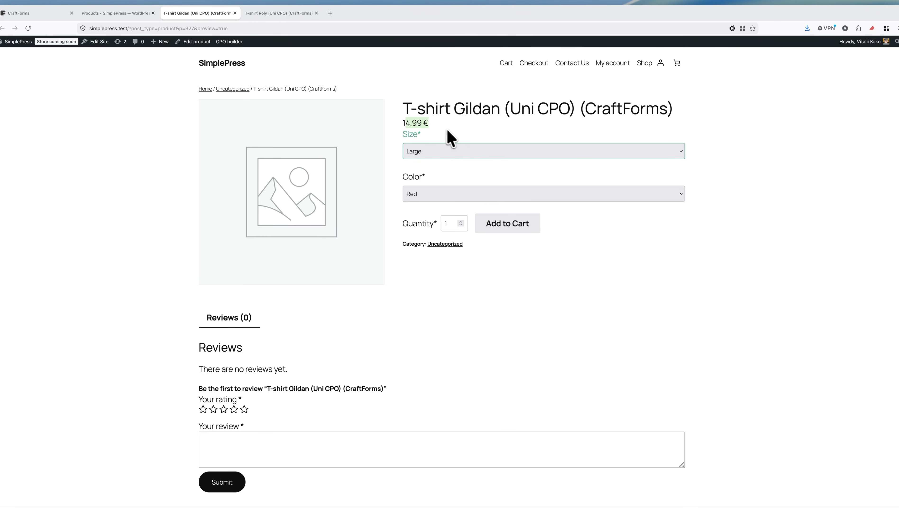
click(438, 199)
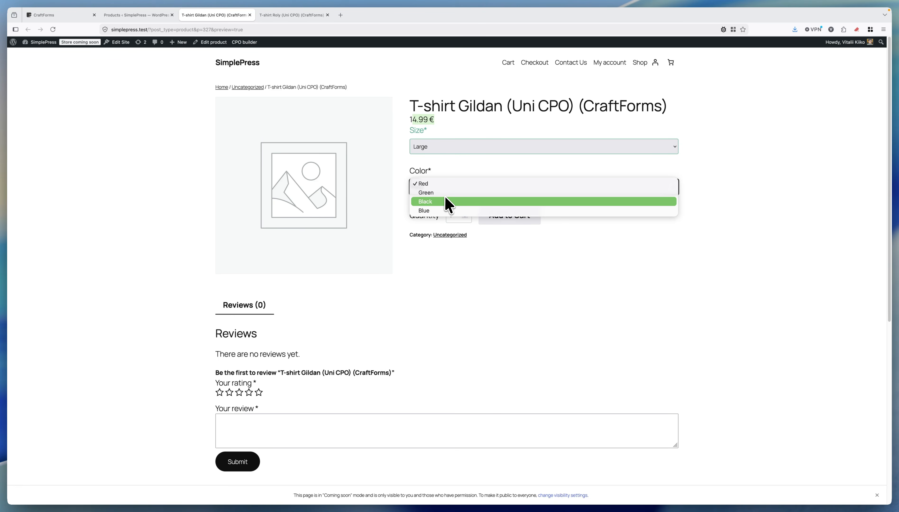
click(306, 17)
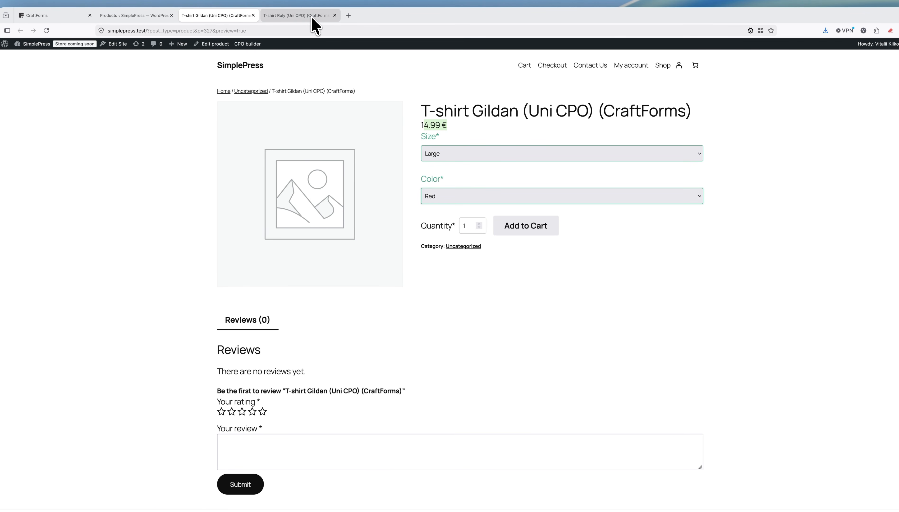
Review the colour choices on the draft T-shirt Roly product and try the Medium and Small sizes.
click(306, 17)
click(311, 18)
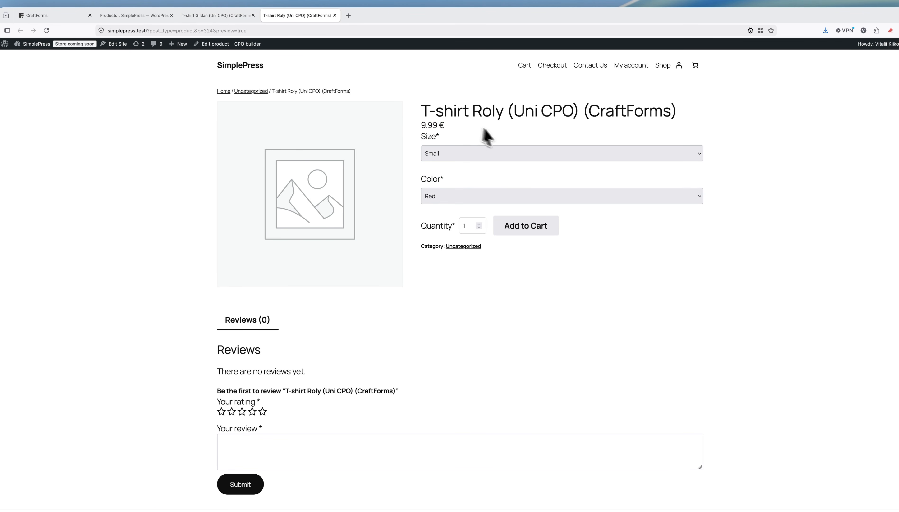
click(450, 198)
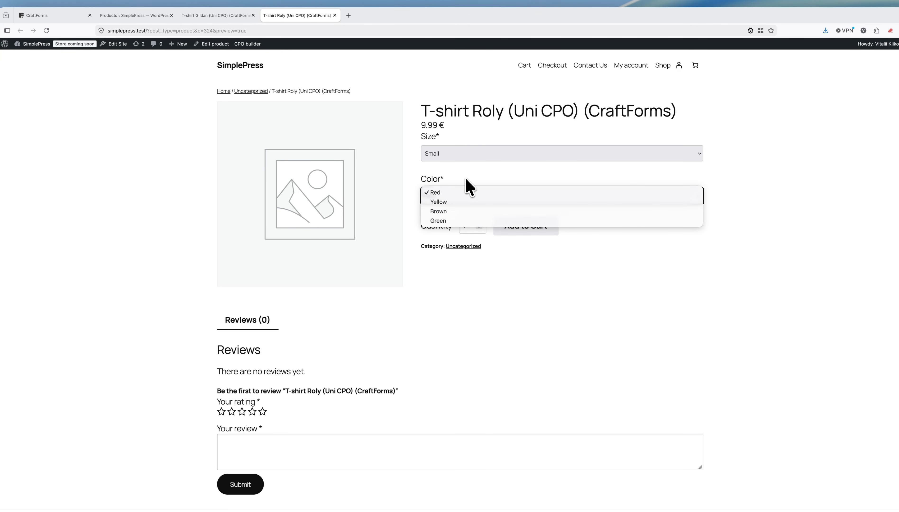
click(462, 160)
click(462, 157)
click(454, 161)
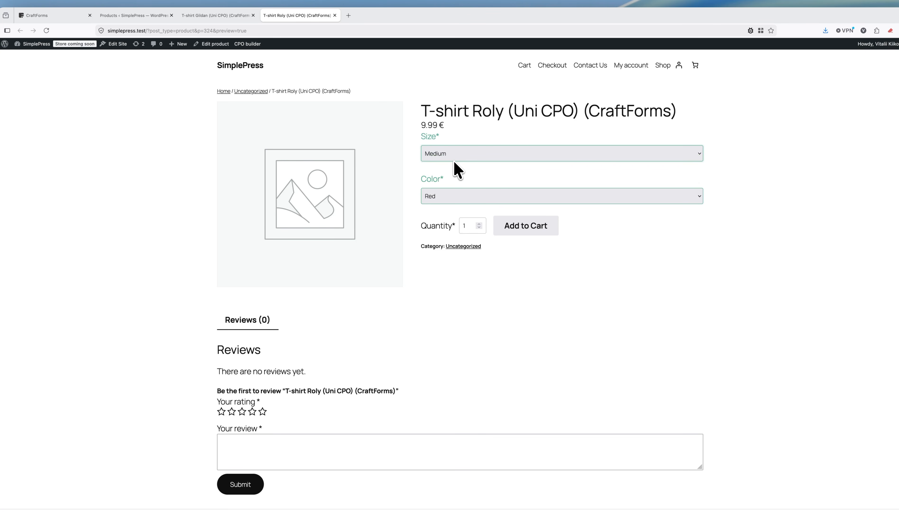
click(454, 153)
click(456, 142)
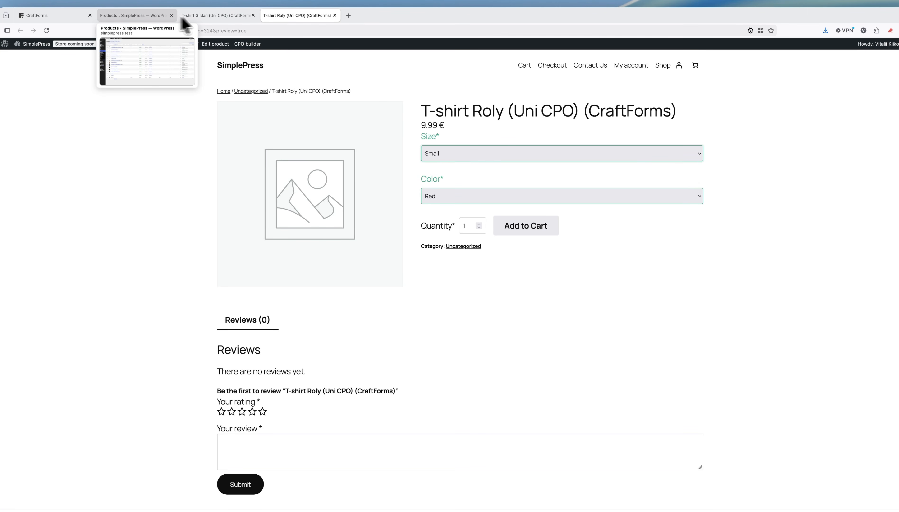
Compare the size and colour options of the Gildan and Roly T-shirt drafts, and return to the Products list.
click(212, 18)
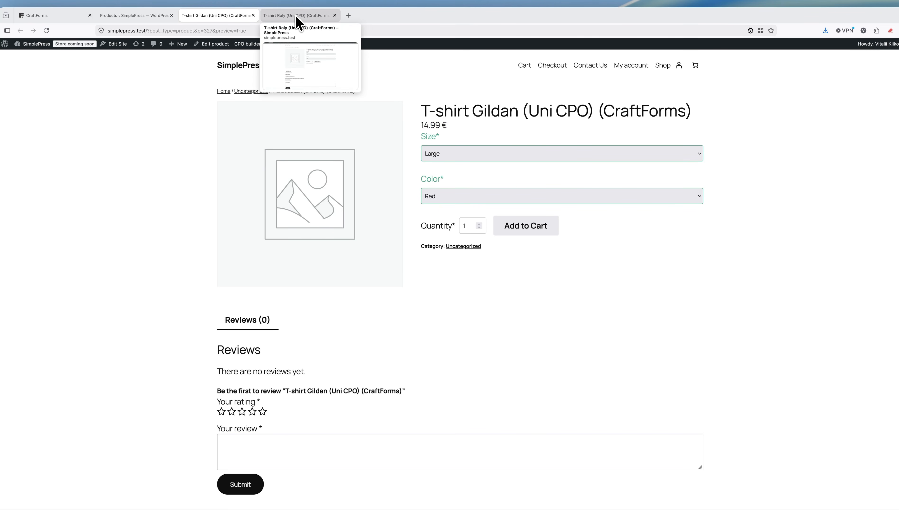
click(296, 17)
click(216, 17)
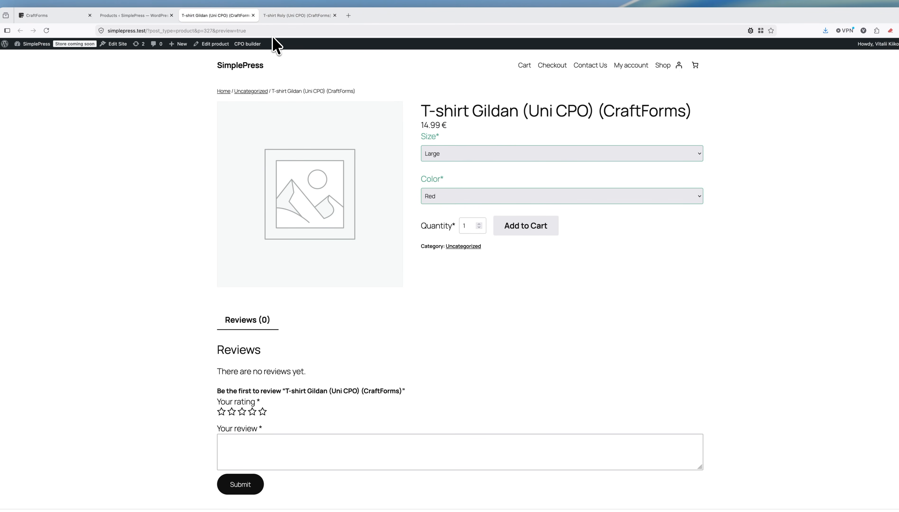
click(153, 16)
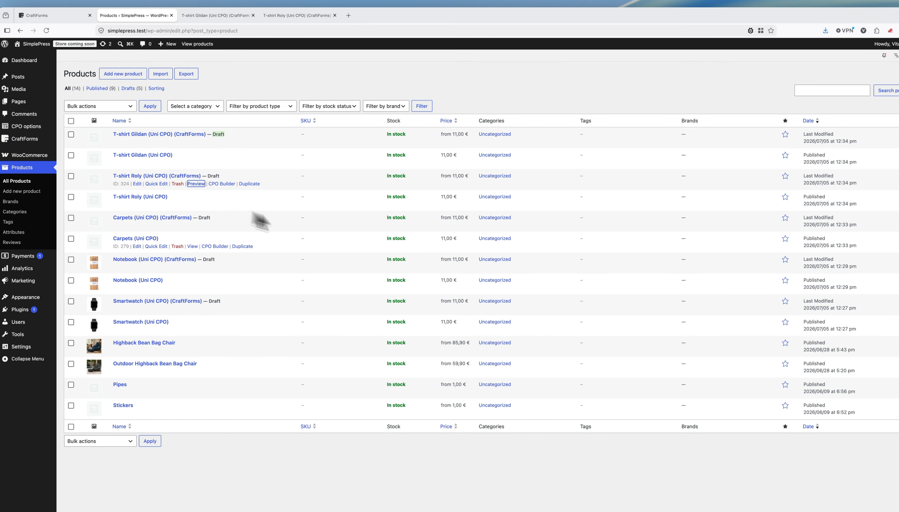
click(274, 137)
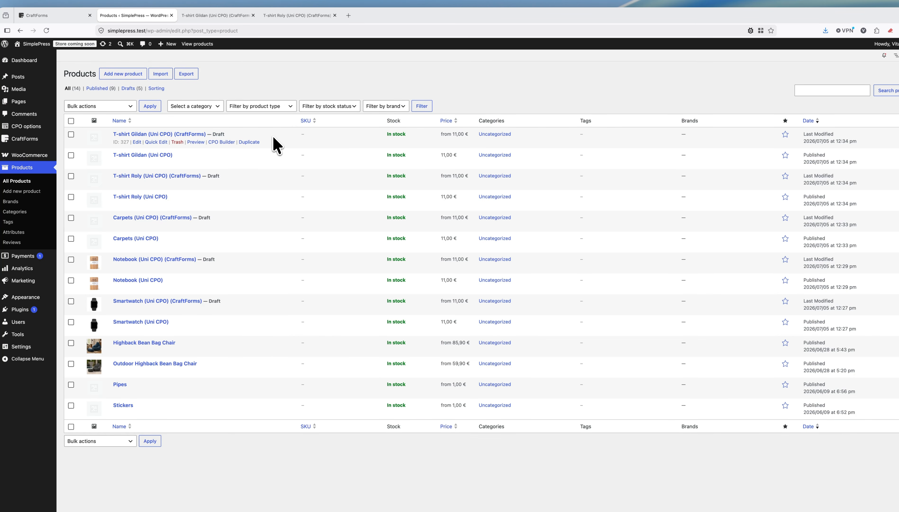